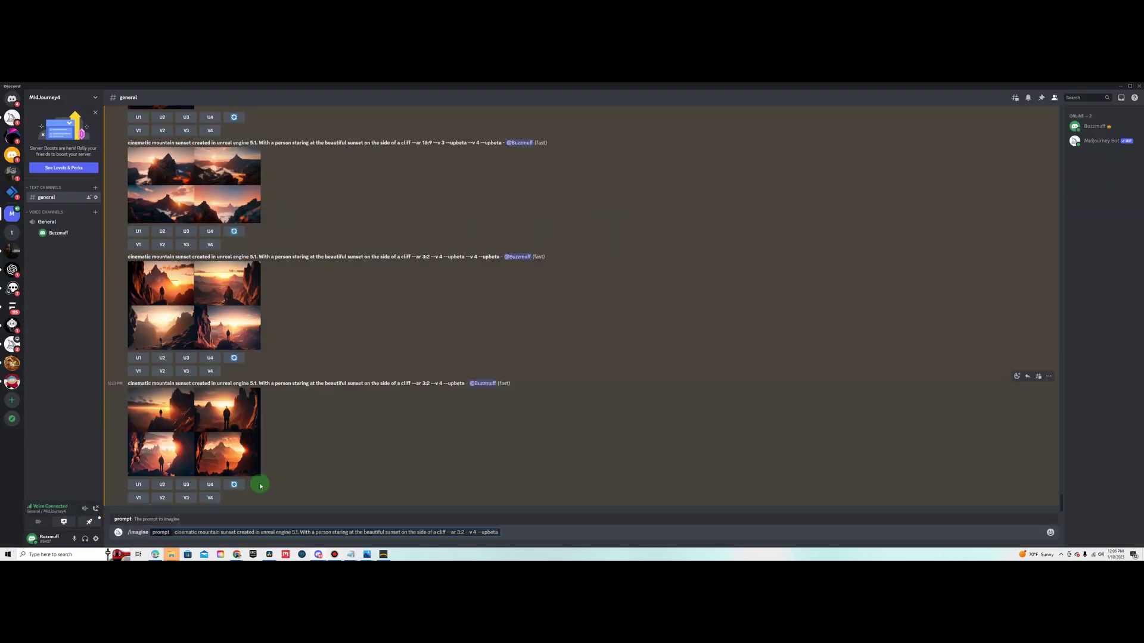
Generate the cliff-top sunset image grid in Midjourney and review it full size.
key("Return")
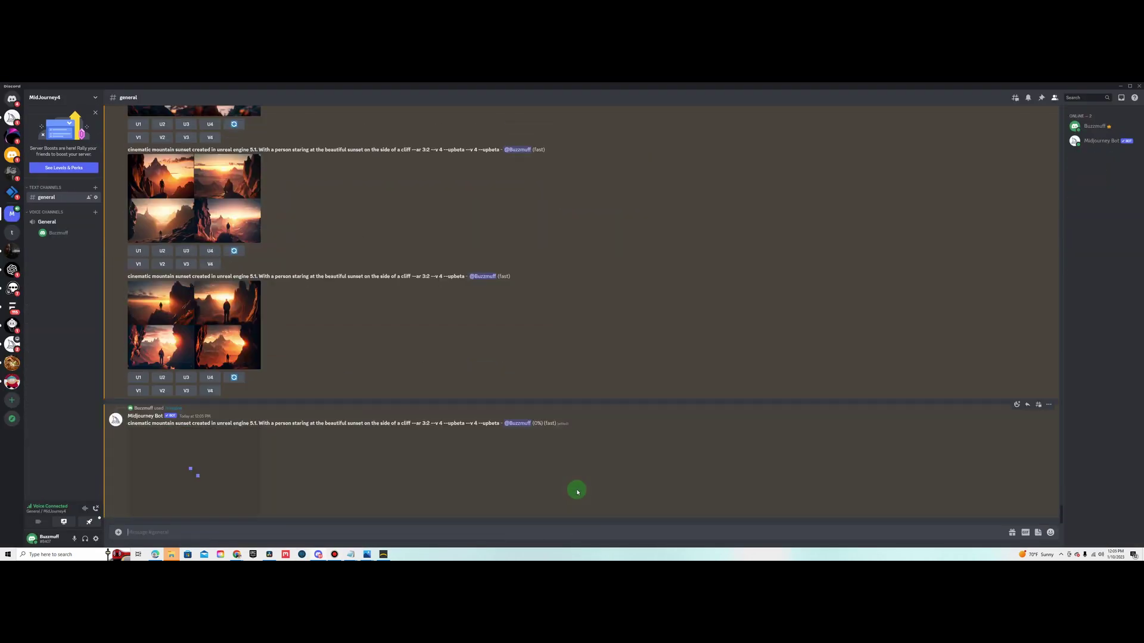
left_click(264, 473)
left_click(268, 530)
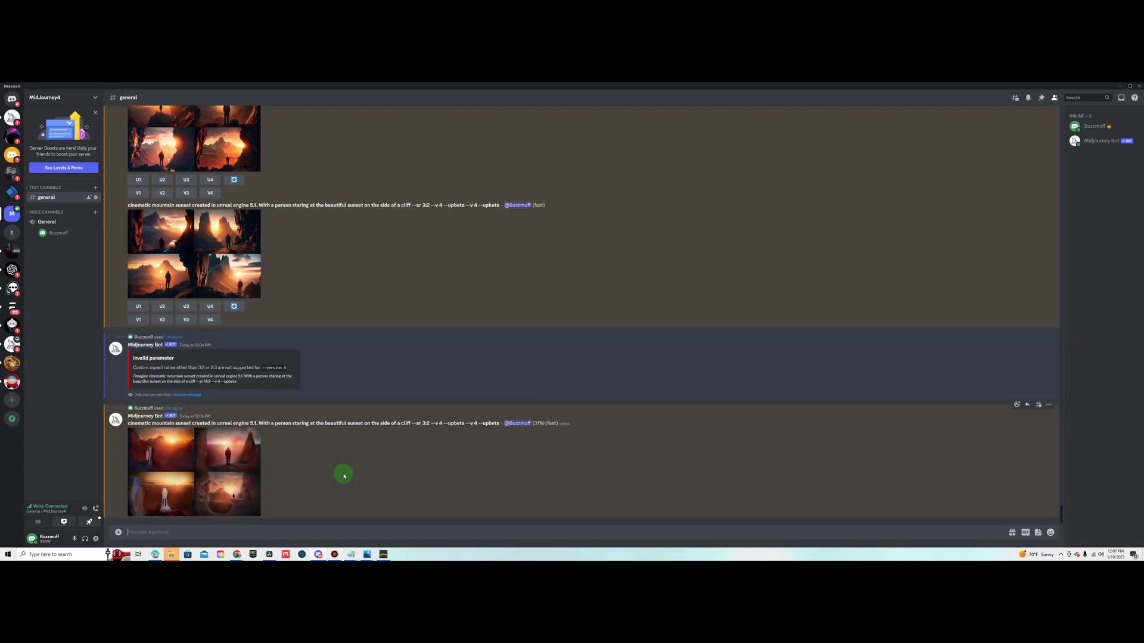
left_click(213, 460)
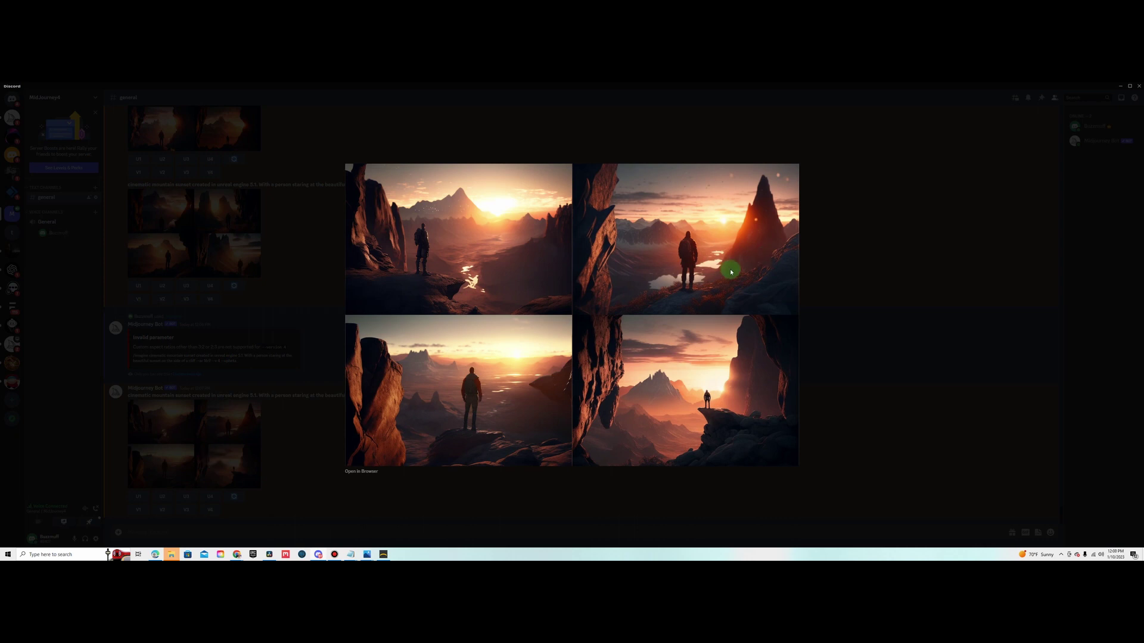
left_click(334, 428)
Upscale the second image of the grid (U2) and check the result.
left_click(162, 497)
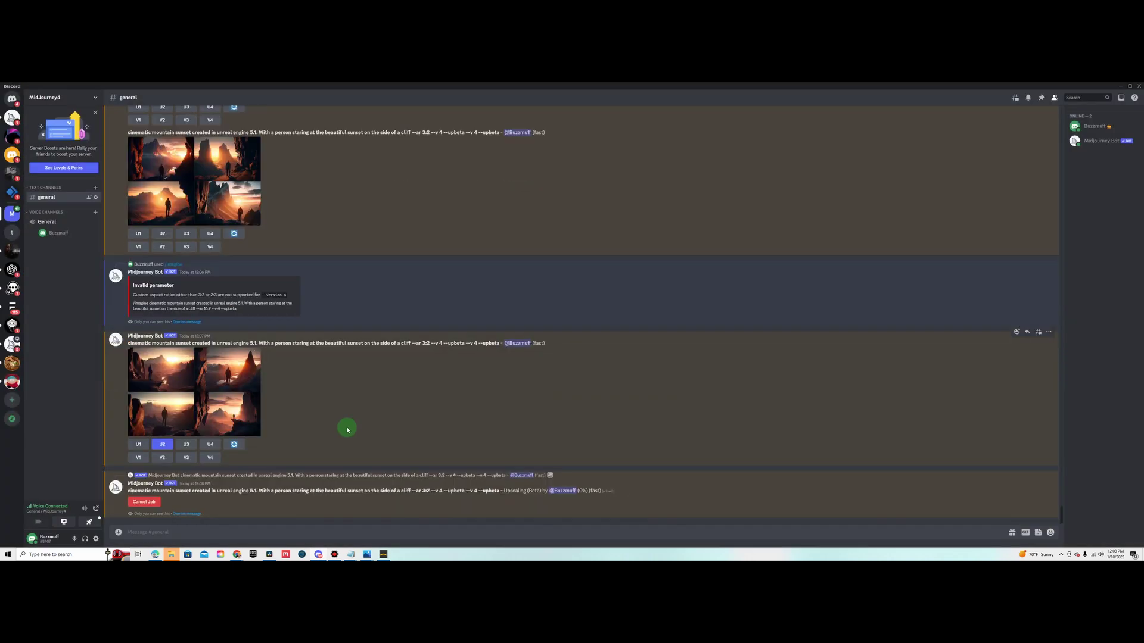
left_click(194, 444)
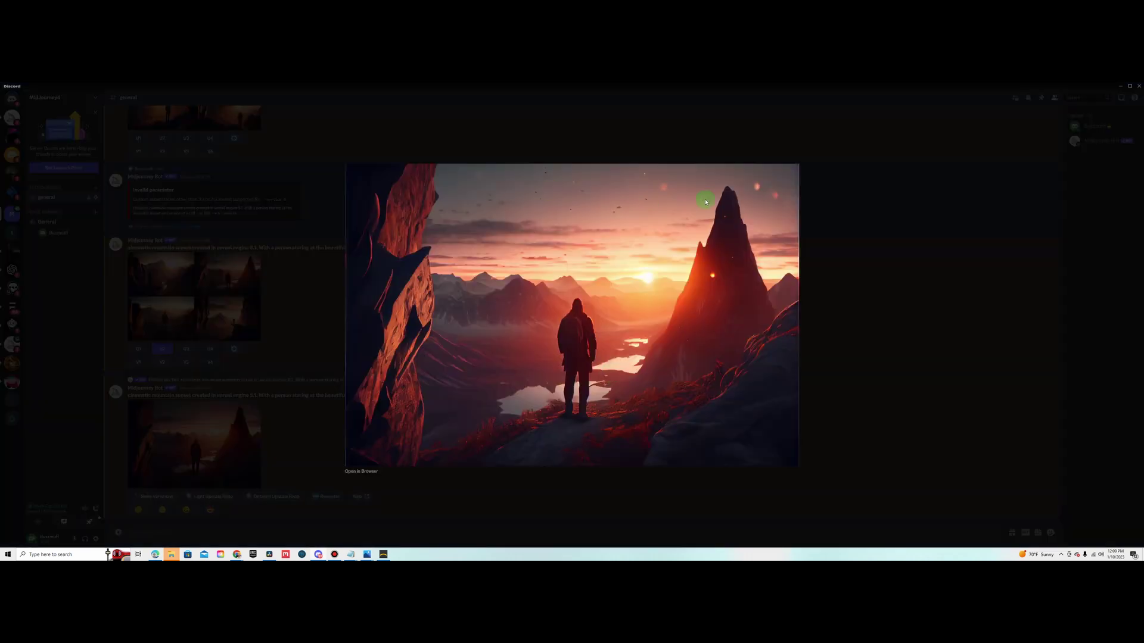
left_click(982, 155)
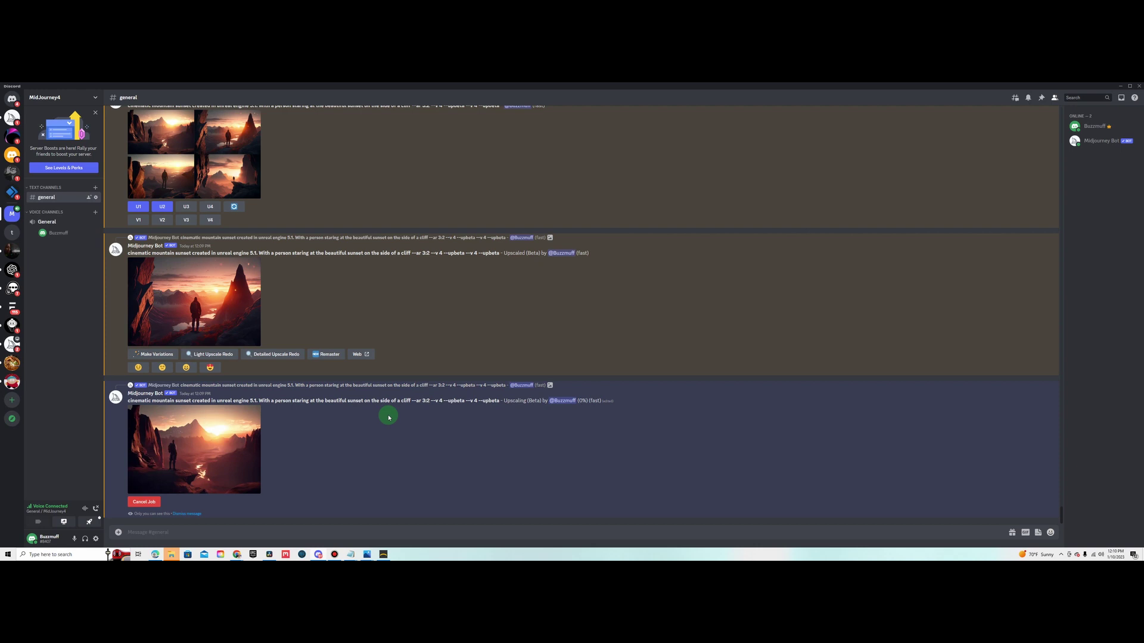
Save the upscaled image as FinalShotMidjourney.png.
left_click(197, 443)
right_click(557, 317)
left_click(581, 365)
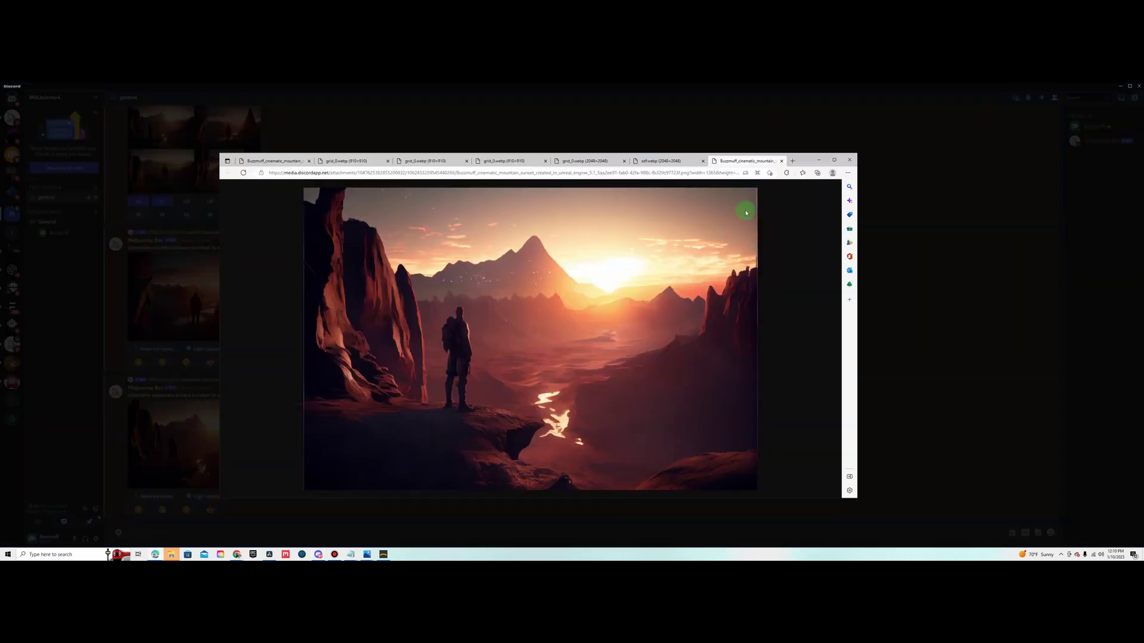
key("ctrl+s")
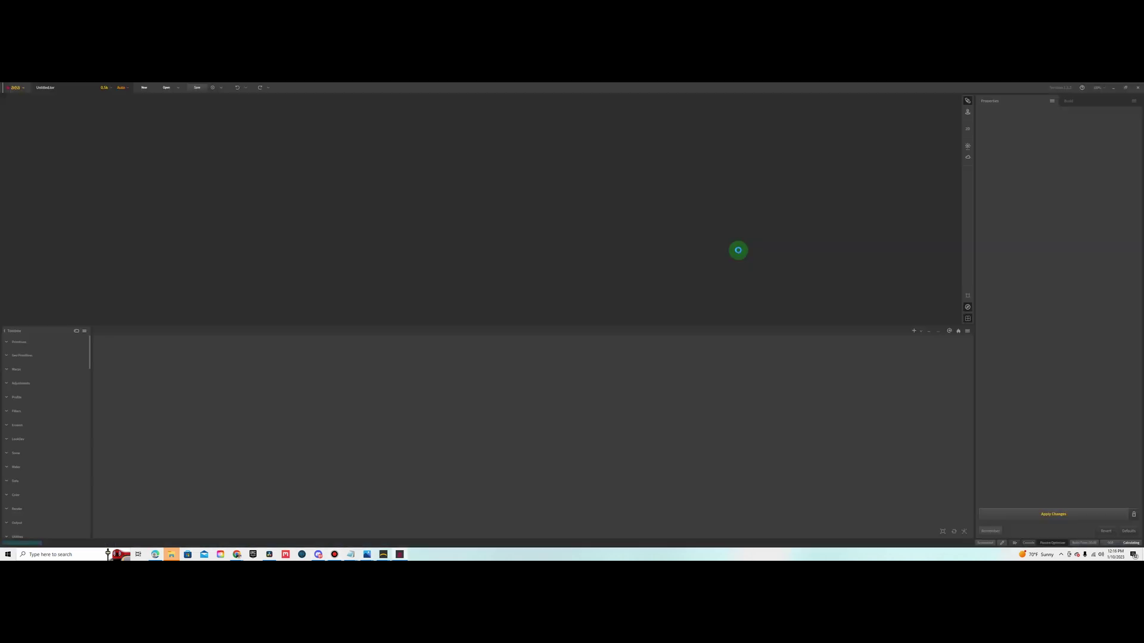
Open the mountain terrain project, adjust the Mountain node shape, and compare against the Midjourney reference.
left_click(555, 317)
left_click(1105, 122)
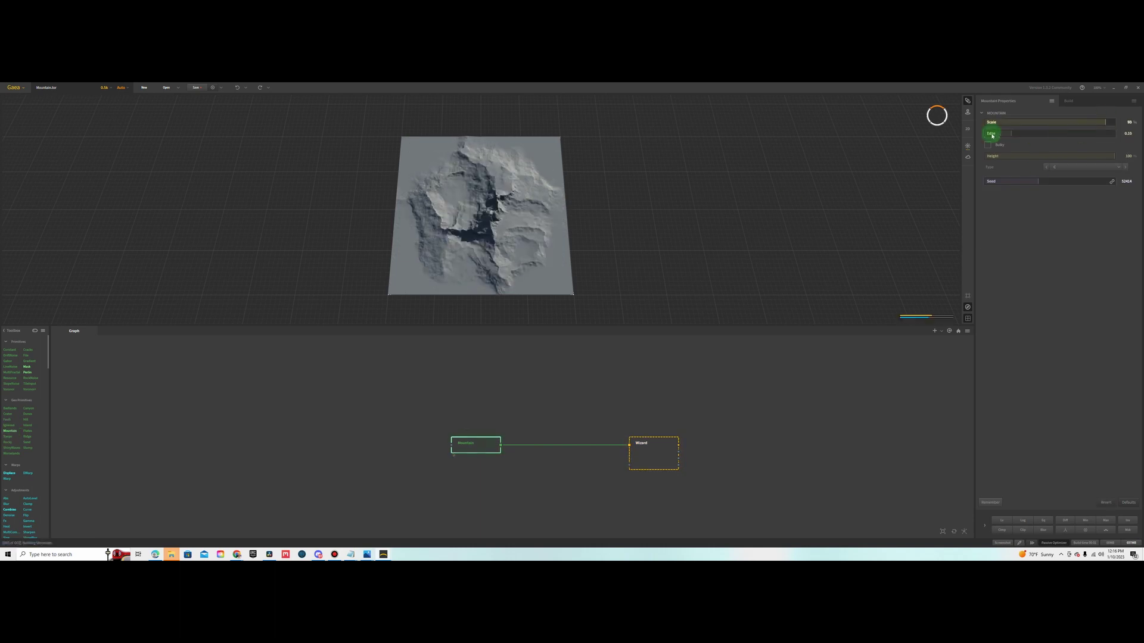
left_click_drag(489, 226, 687, 222)
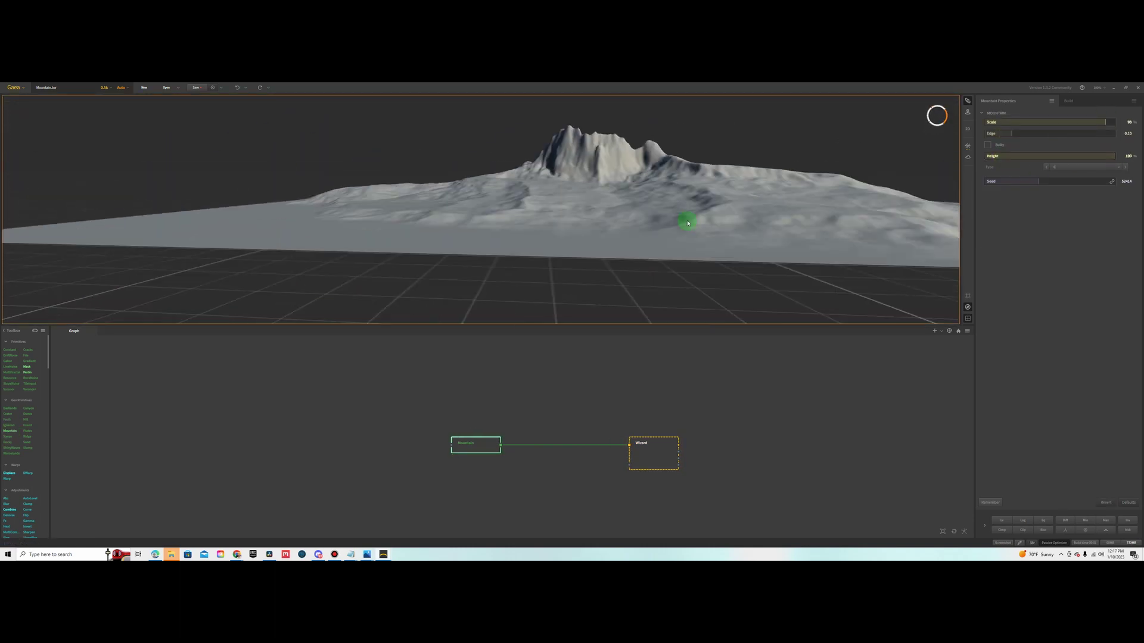
mouse_move(367, 555)
left_click(398, 515)
Make the Wizard node the build target and build the terrain into the NewGaea folder.
right_click(613, 434)
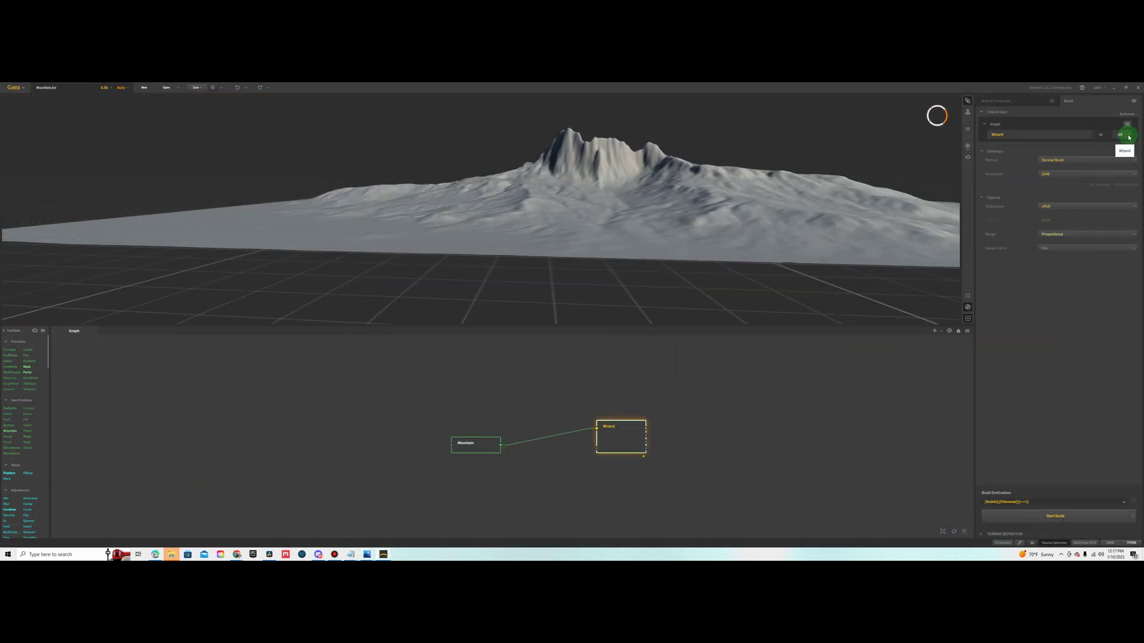
left_click(1087, 174)
left_click(1055, 246)
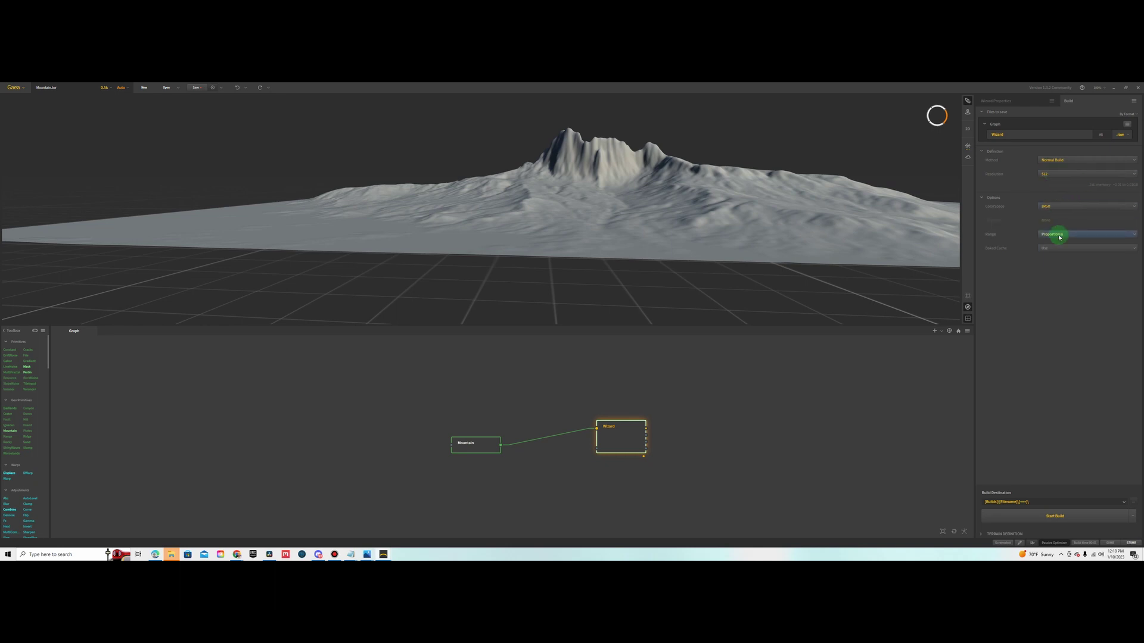
left_click(1133, 502)
double_click(91, 201)
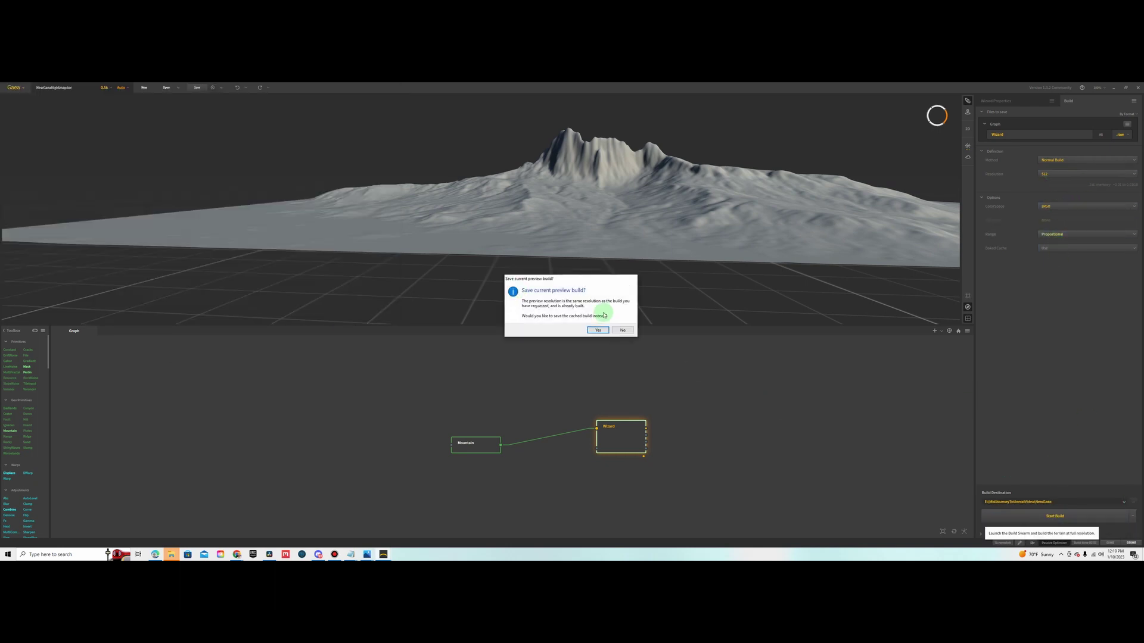
left_click(597, 330)
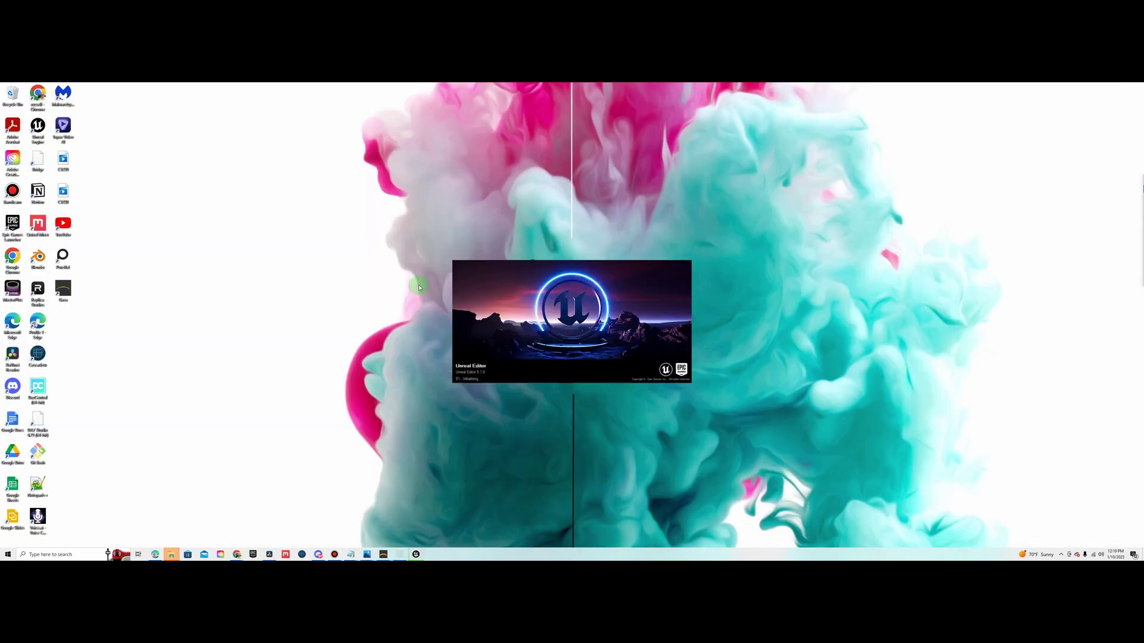
Create a new Unreal project, import the Gaea heightmap as a landscape, and delete the default Floor.
left_click(622, 422)
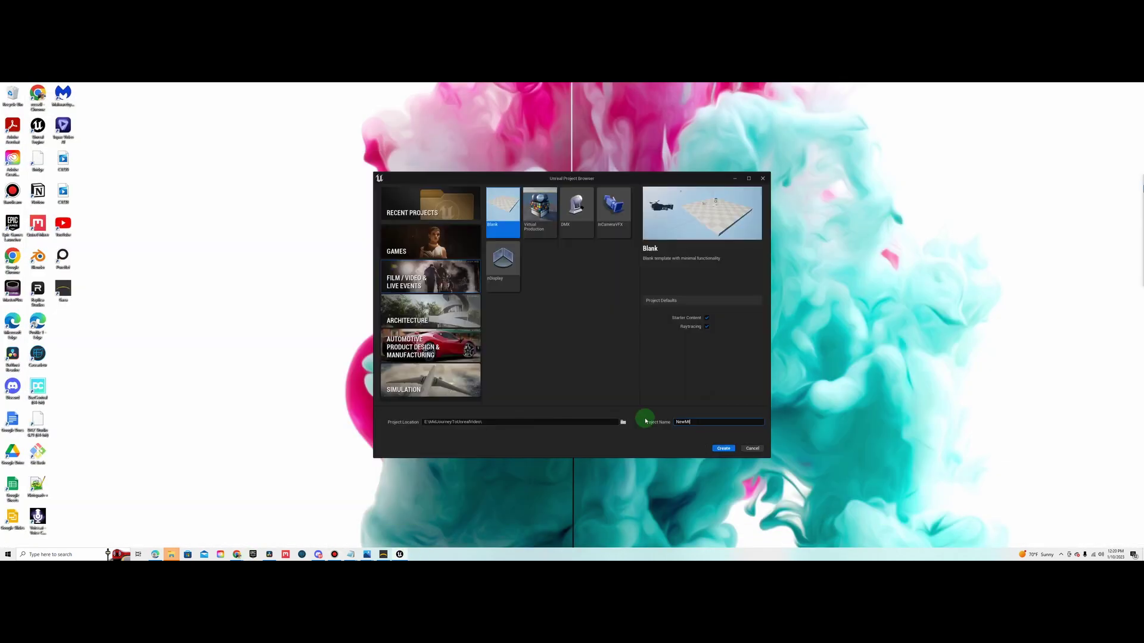
left_click(721, 448)
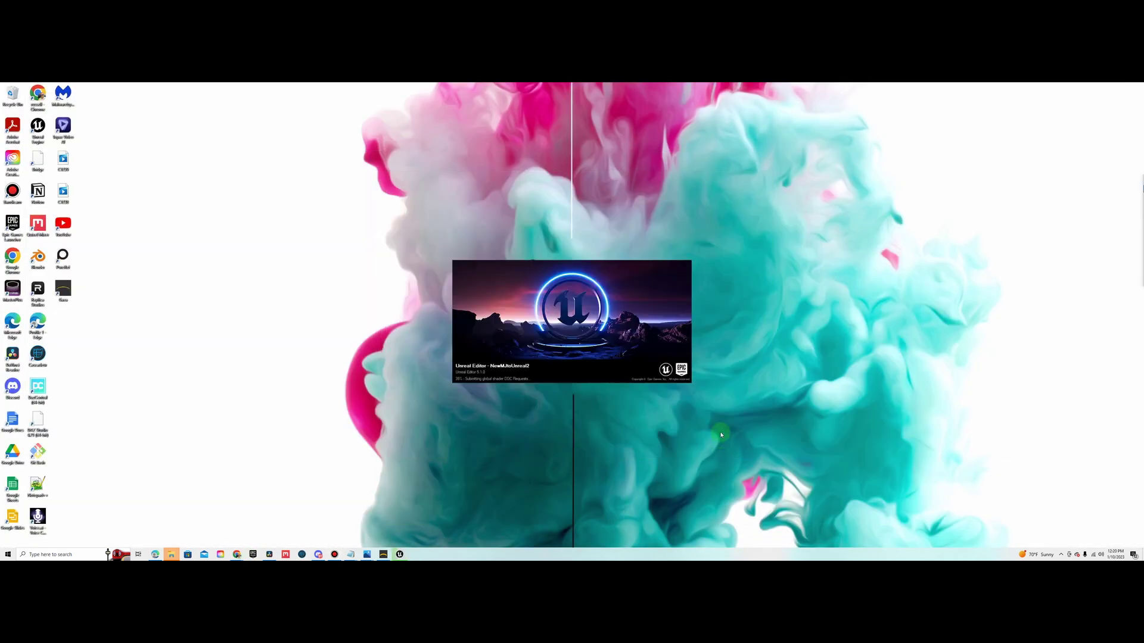
left_click(162, 191)
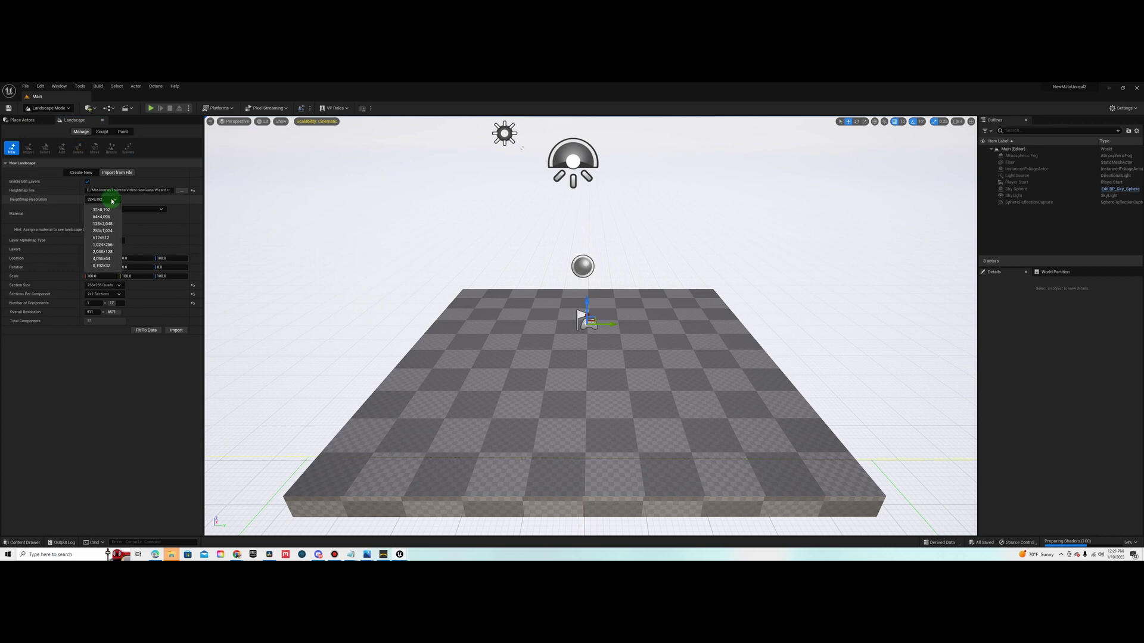
left_click(107, 311)
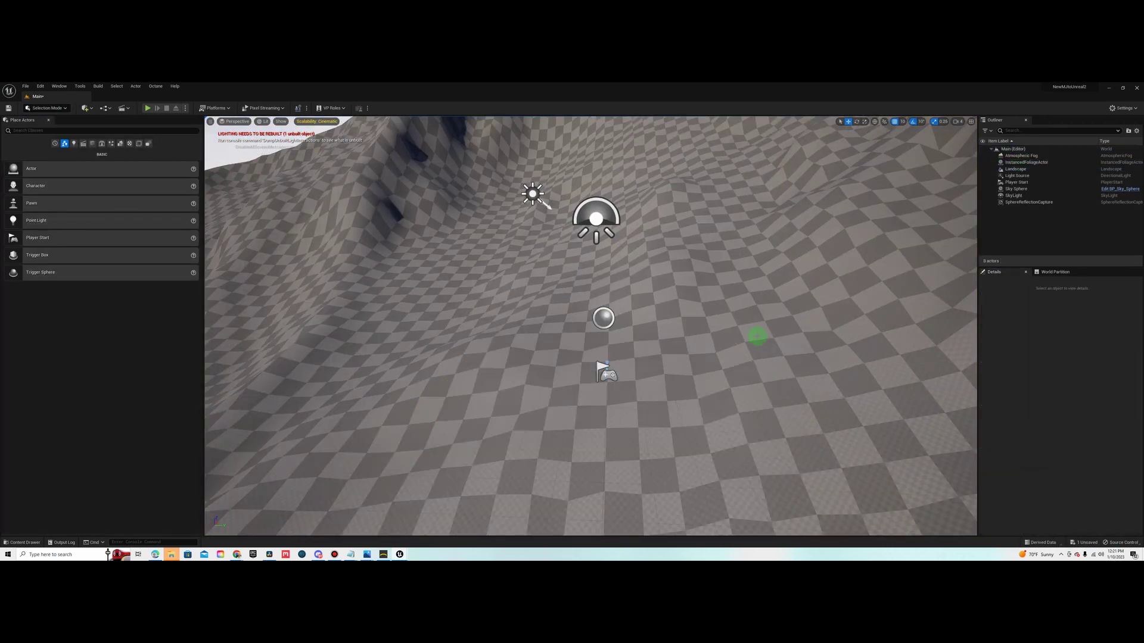
left_click(600, 370)
key("Delete")
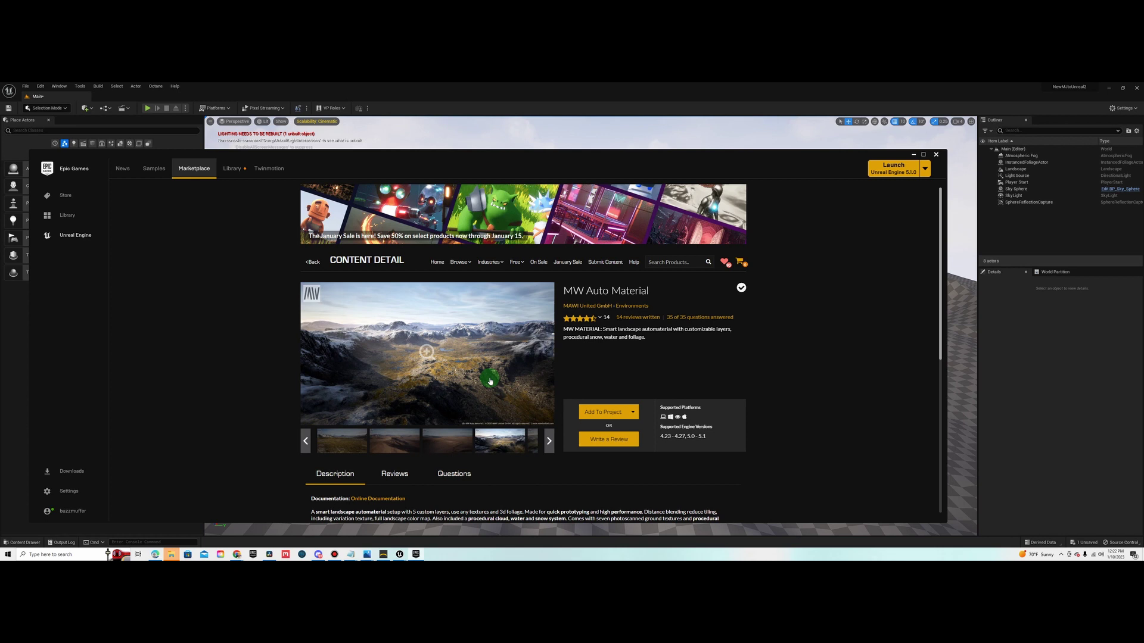
Add MW Auto Material from the Library Vault to the project and open a Marketplace page.
scroll(489, 381, "down", 1)
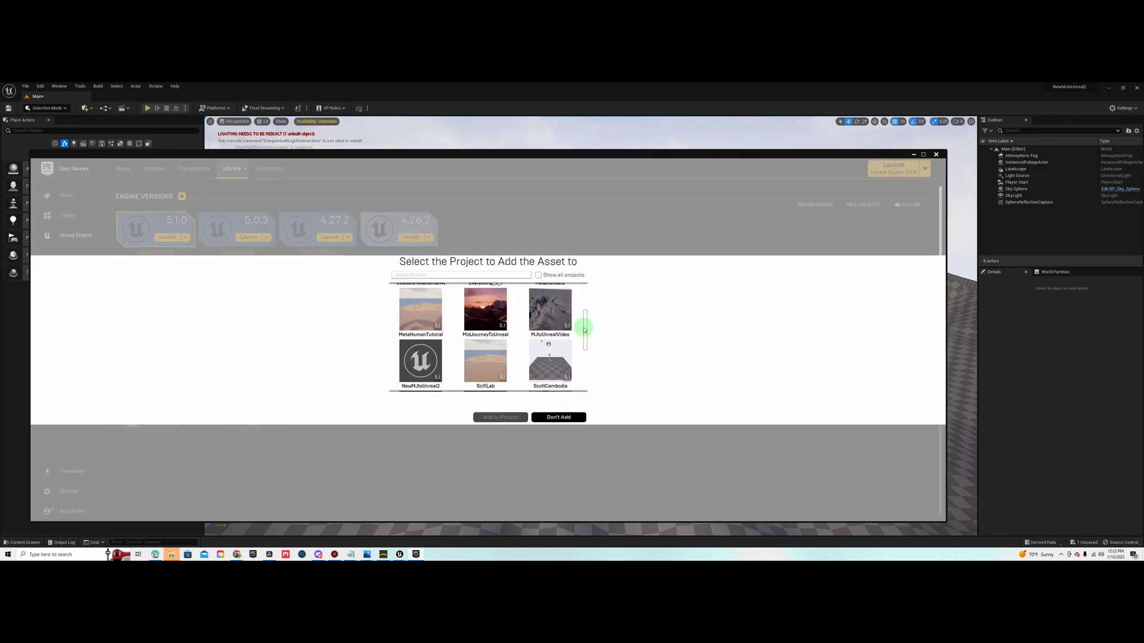
left_click(490, 419)
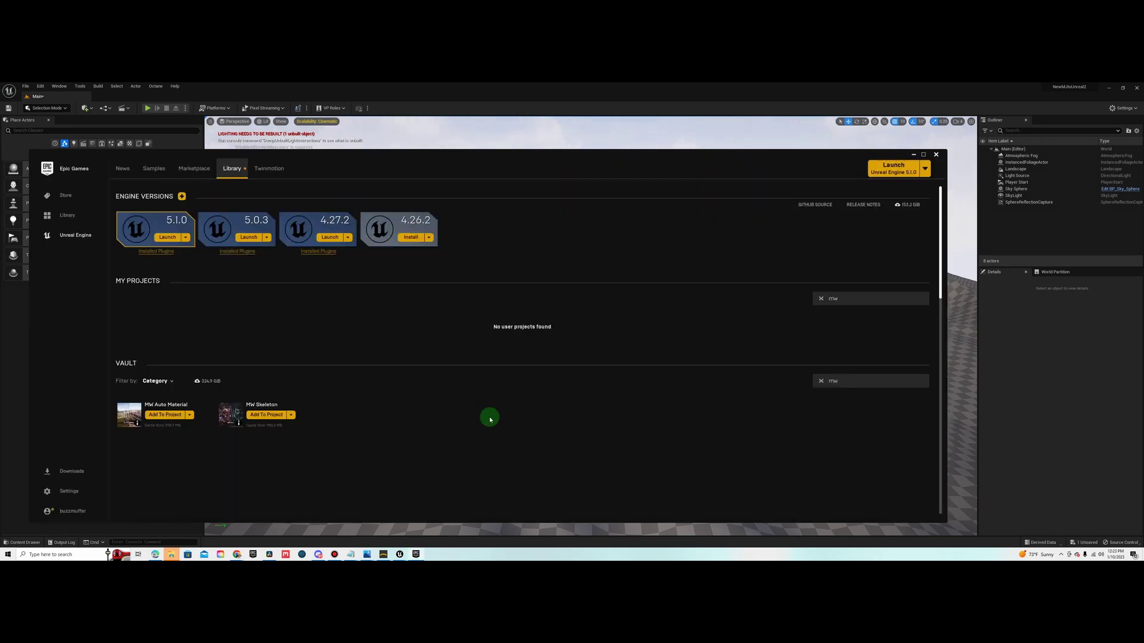
left_click(369, 418)
left_click(495, 460)
left_click(388, 405)
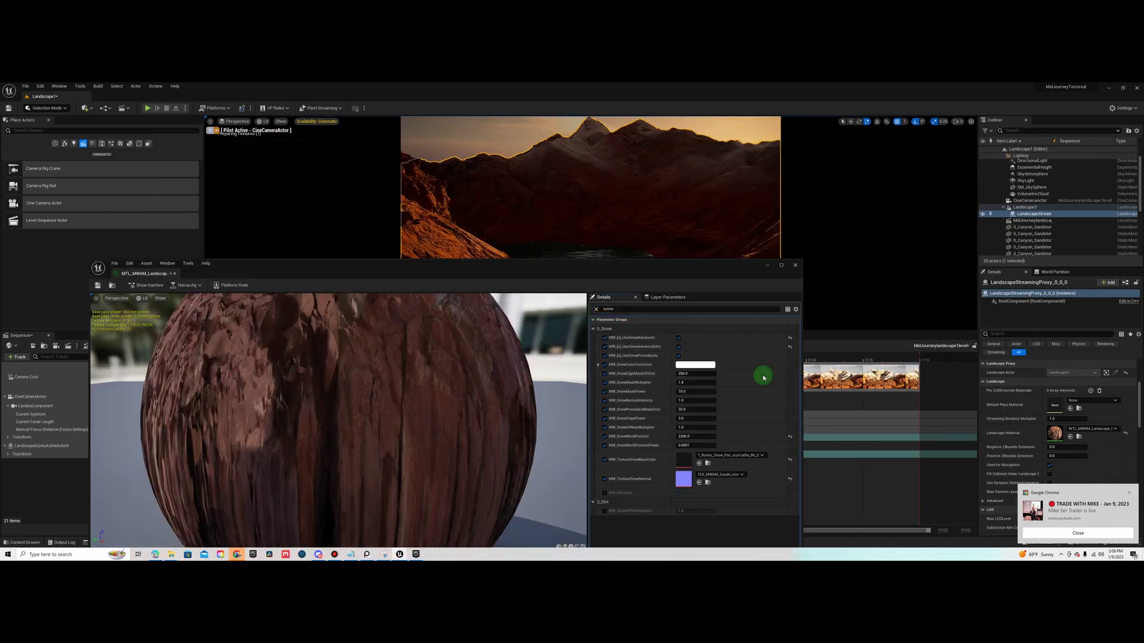
Set the Snow base colour to TEX_MWAM_Snow_col and enable the Stones parameters.
left_click(697, 392)
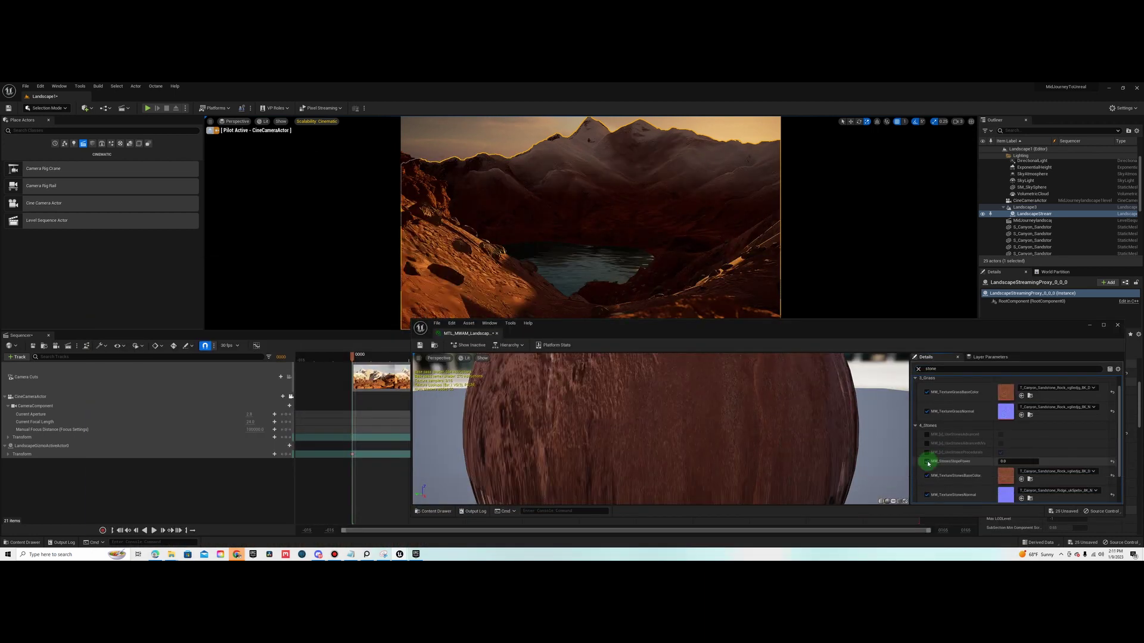
scroll(1008, 448, "down", 2)
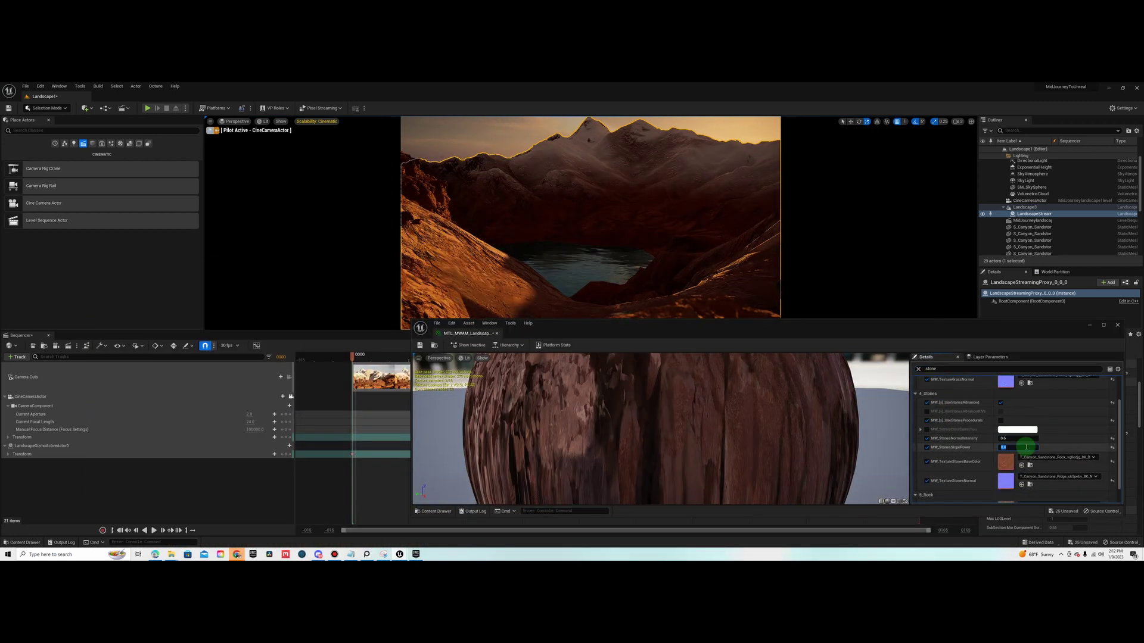
left_click(1026, 446)
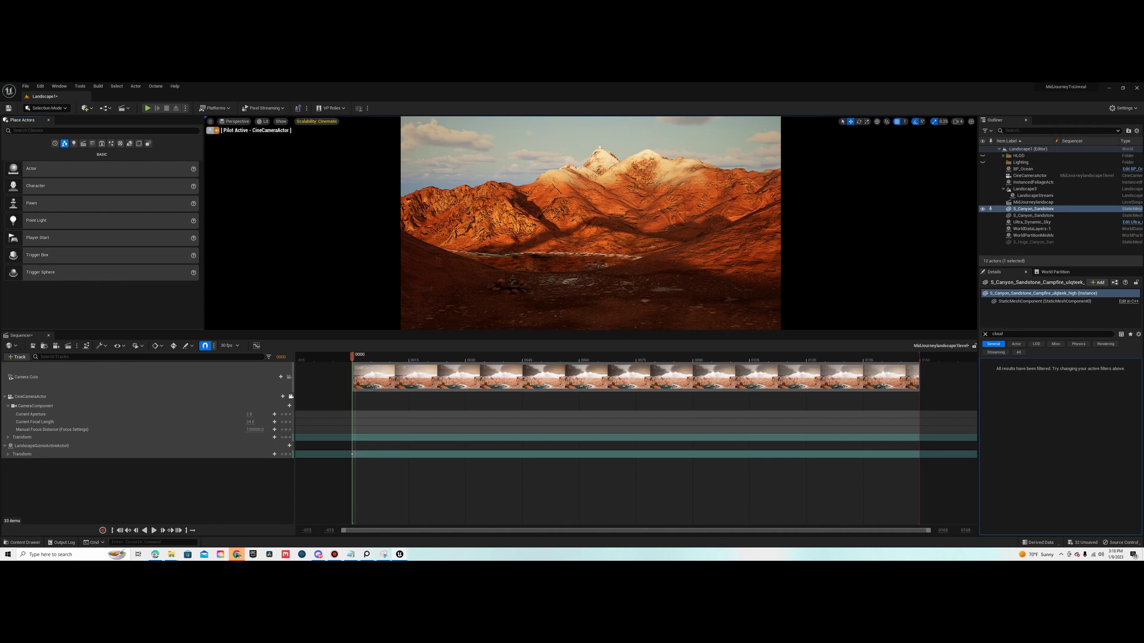
Select a canyon boulder and toggle a snow setting in the landscape material's Details.
left_click(489, 260)
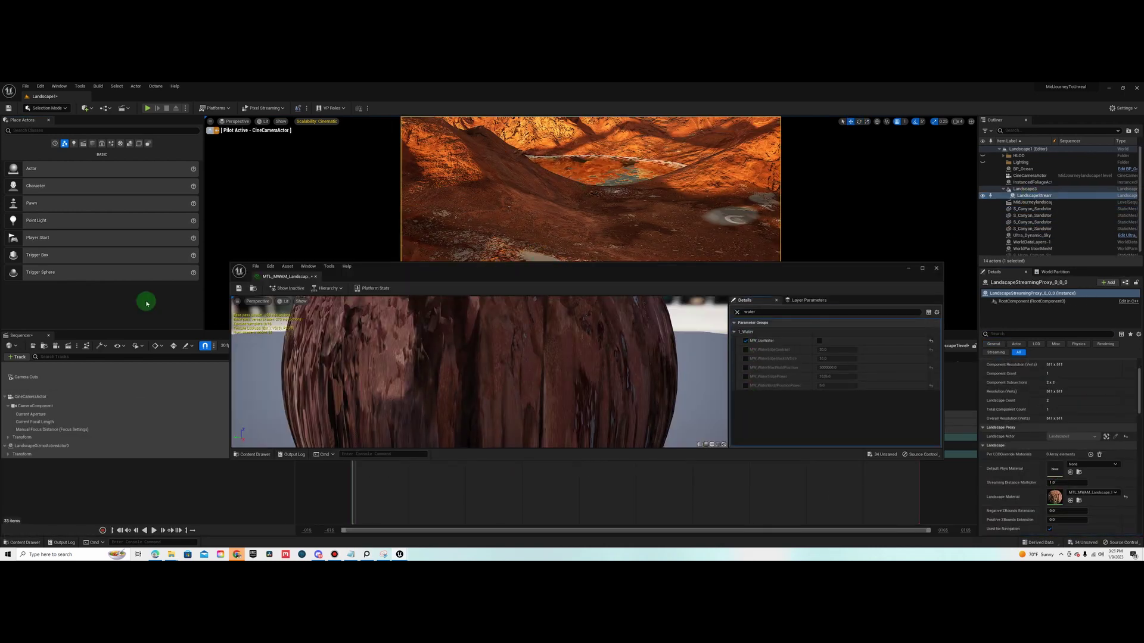
left_click(748, 394)
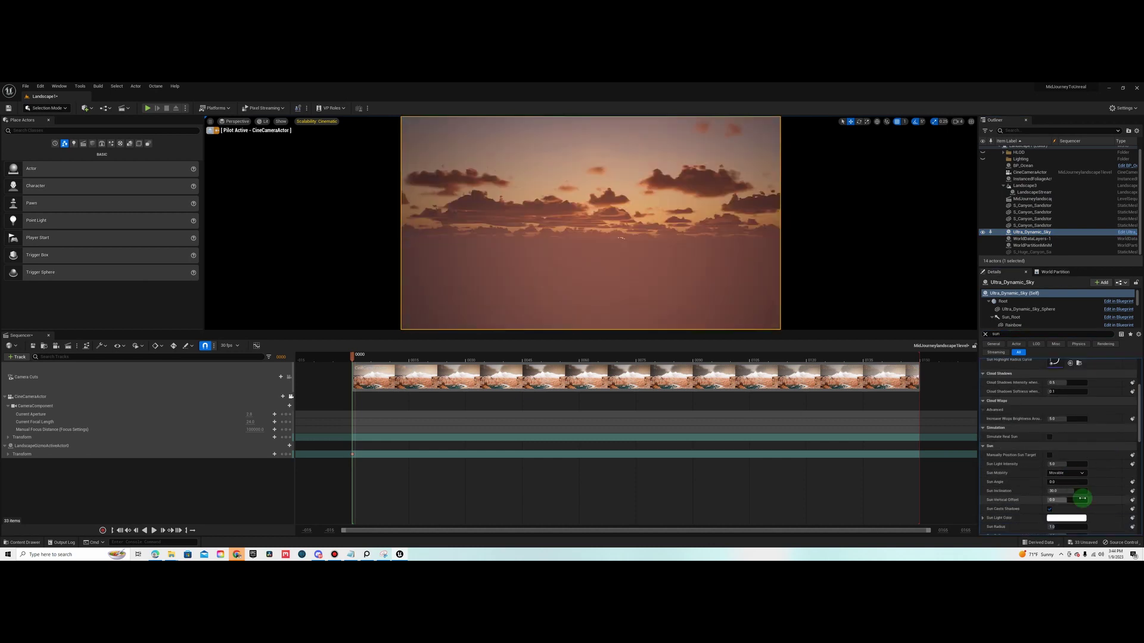
scroll(1061, 447, "down", 3)
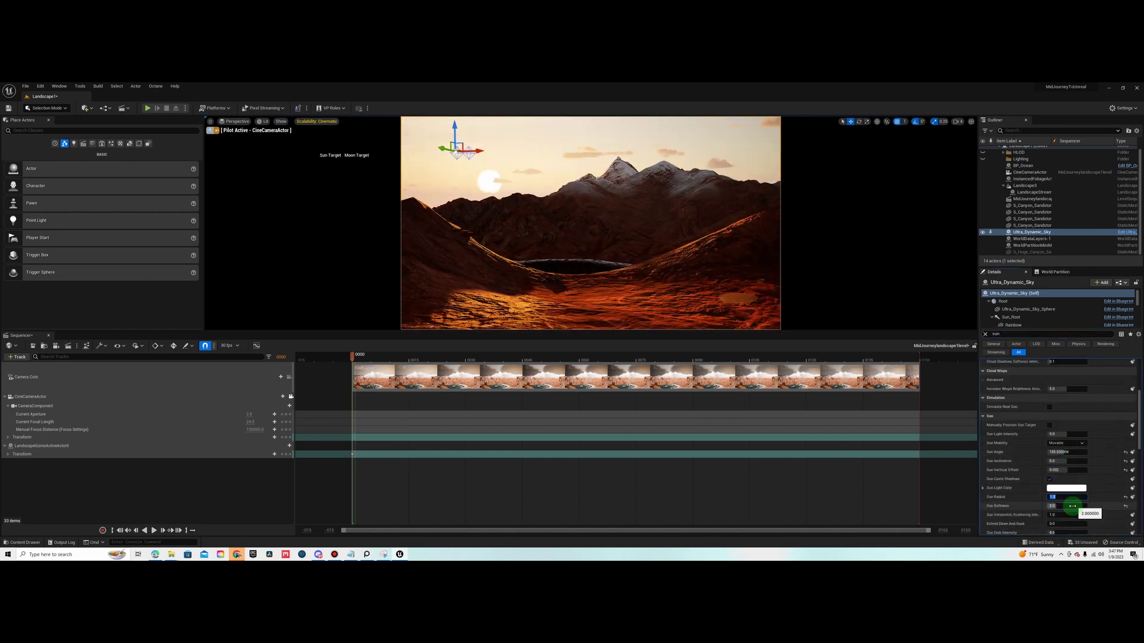
scroll(1072, 524, "down", 5)
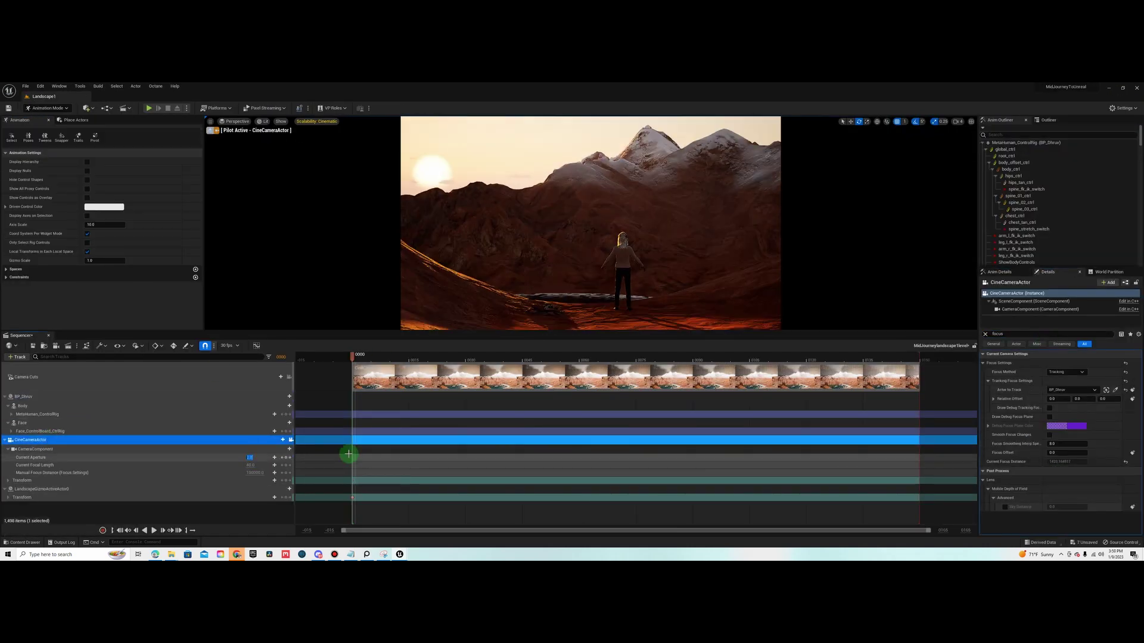
In Landscape mode, sculpt to raise the ground beneath the MetaHuman figure.
left_click(604, 293)
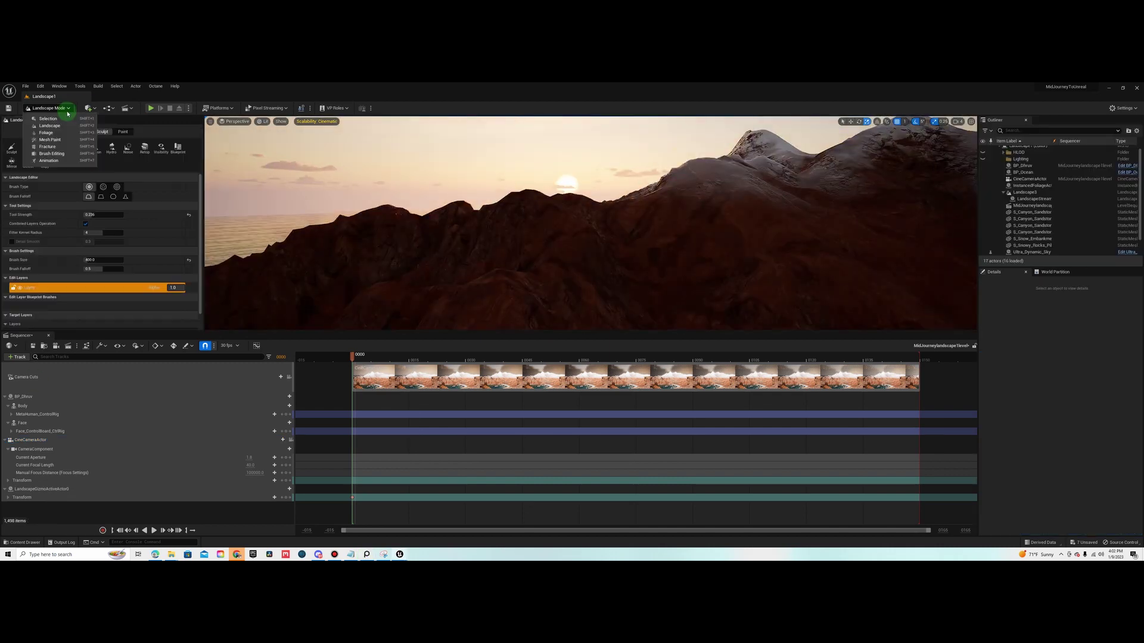
left_click(54, 131)
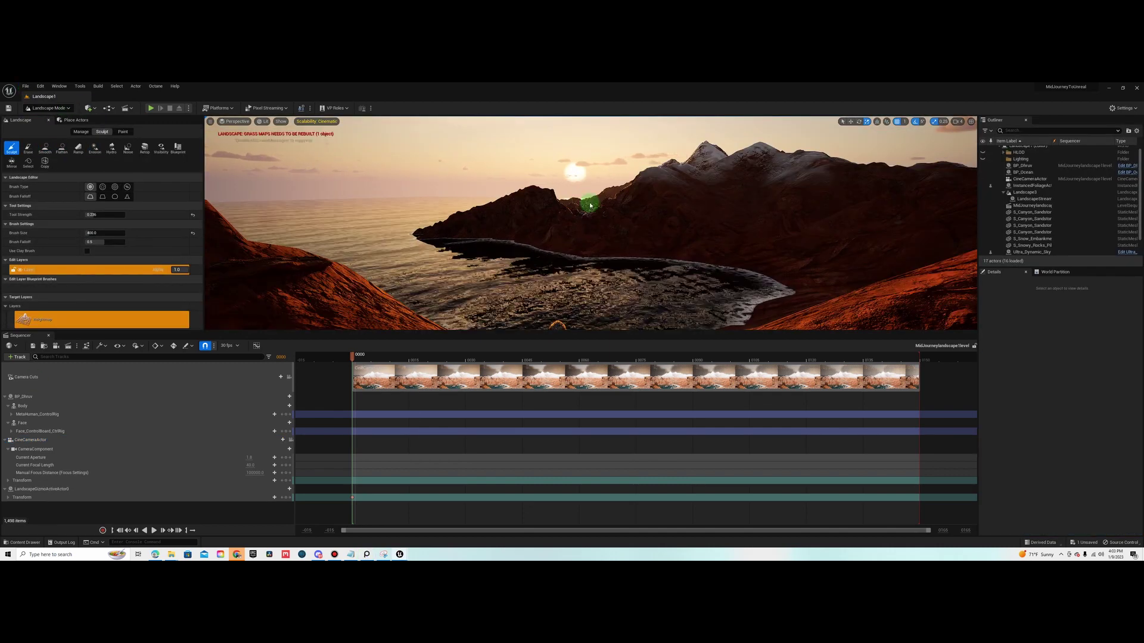
right_click_drag(589, 205, 541, 225)
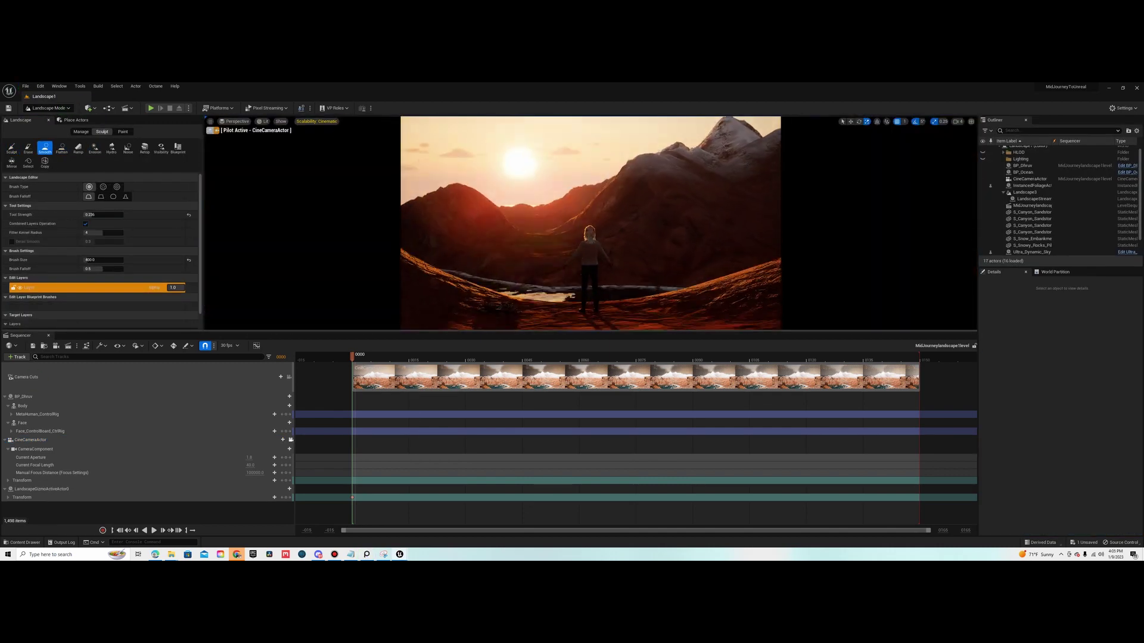
left_click(12, 148)
left_click(510, 274)
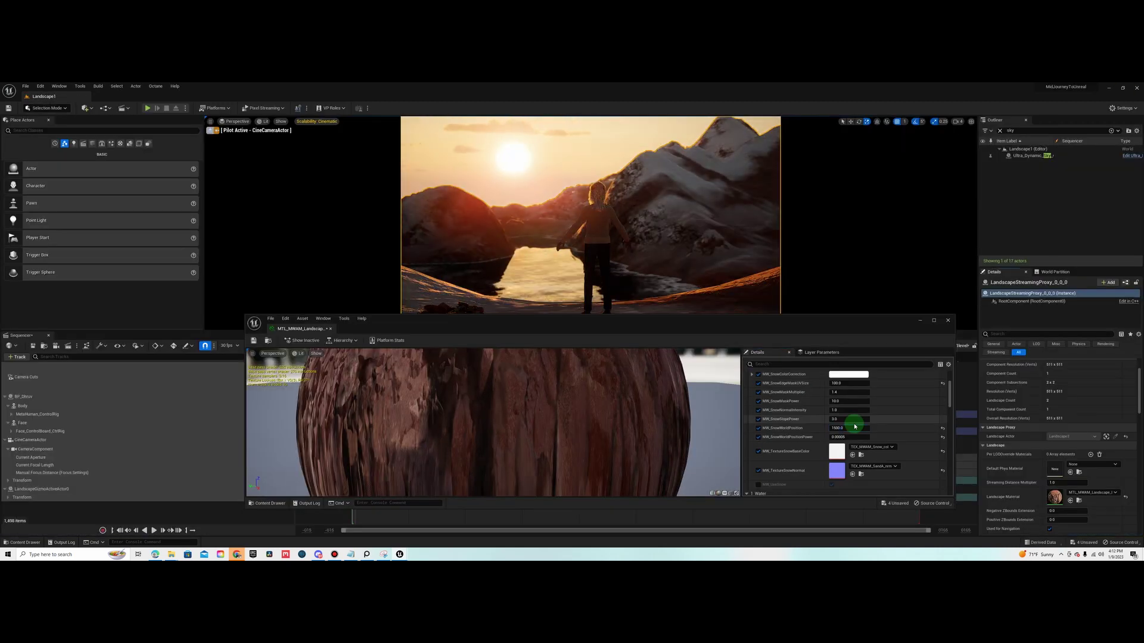
Enter Landscape Mode with Shift+2 and clear the current selection.
key("shift+2")
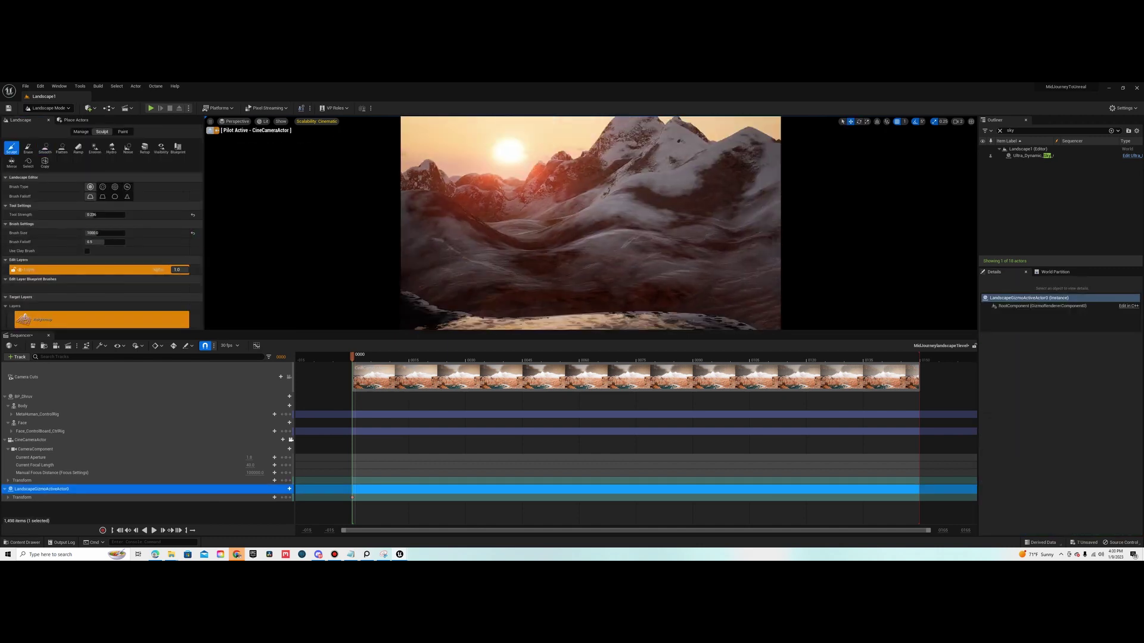
key("Escape")
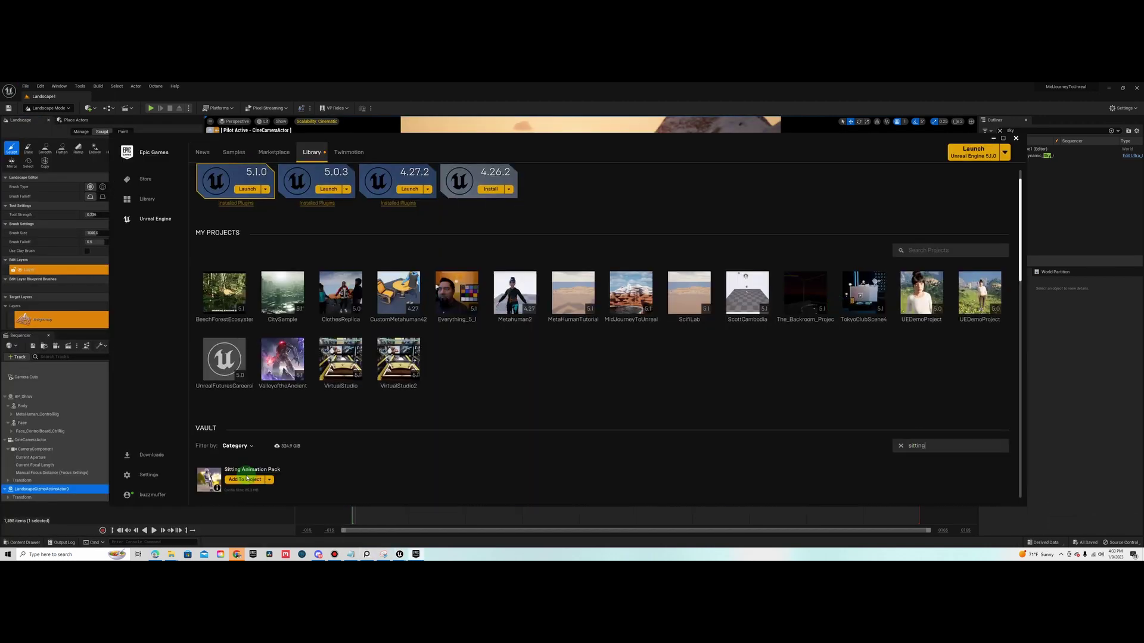
Open the robot IK Rig and set up its arm and leg retarget chains.
scroll(534, 459, "down", 2)
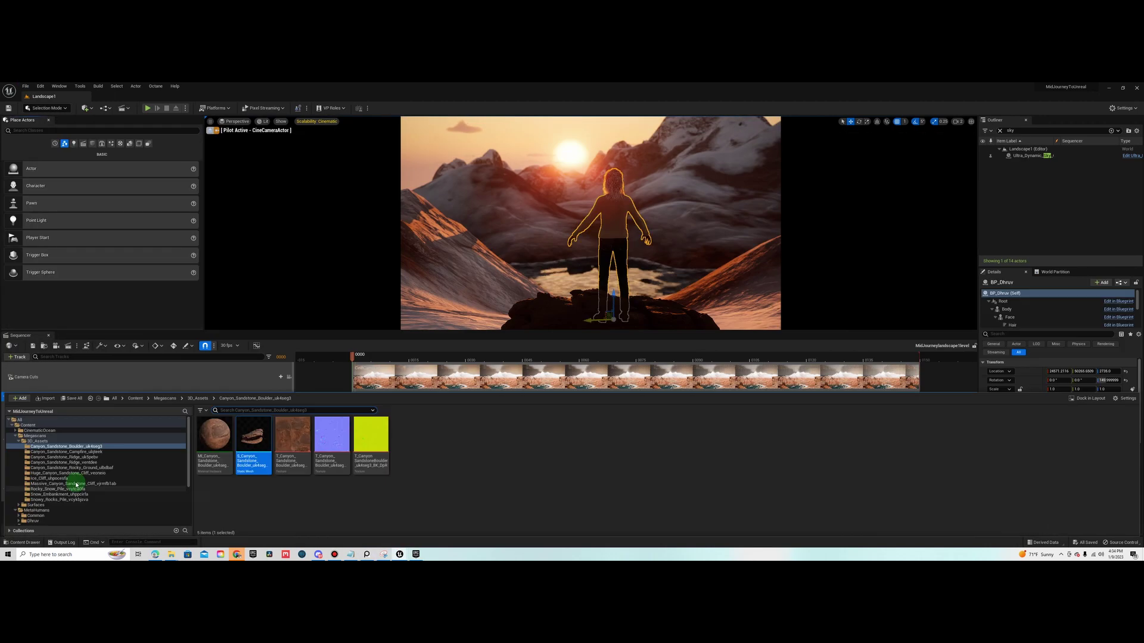
left_click(27, 543)
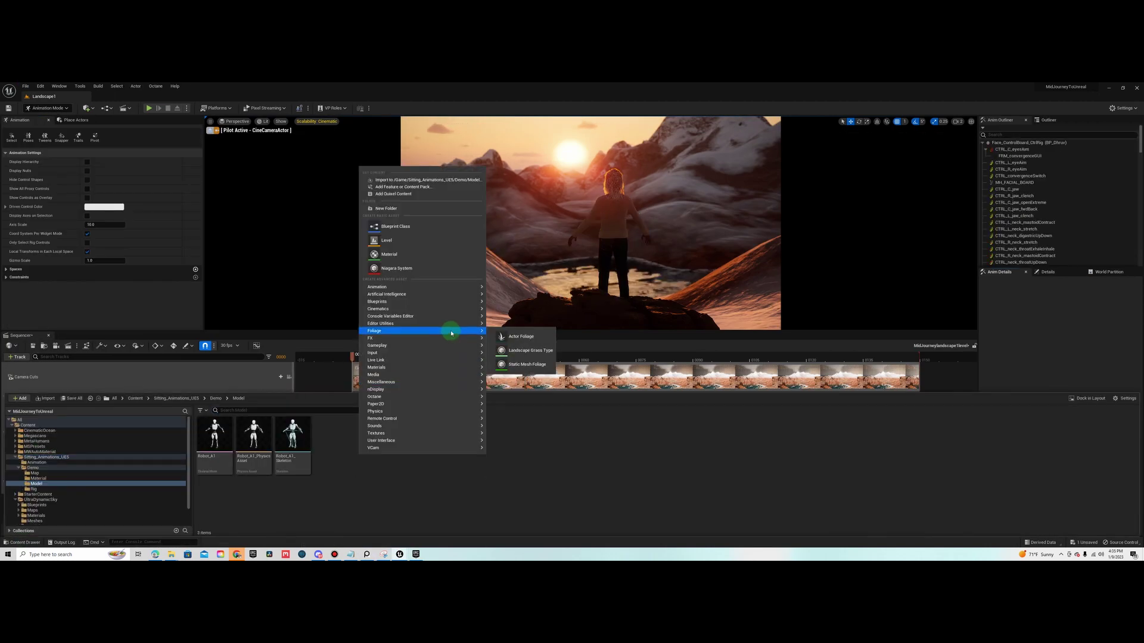
left_click(523, 332)
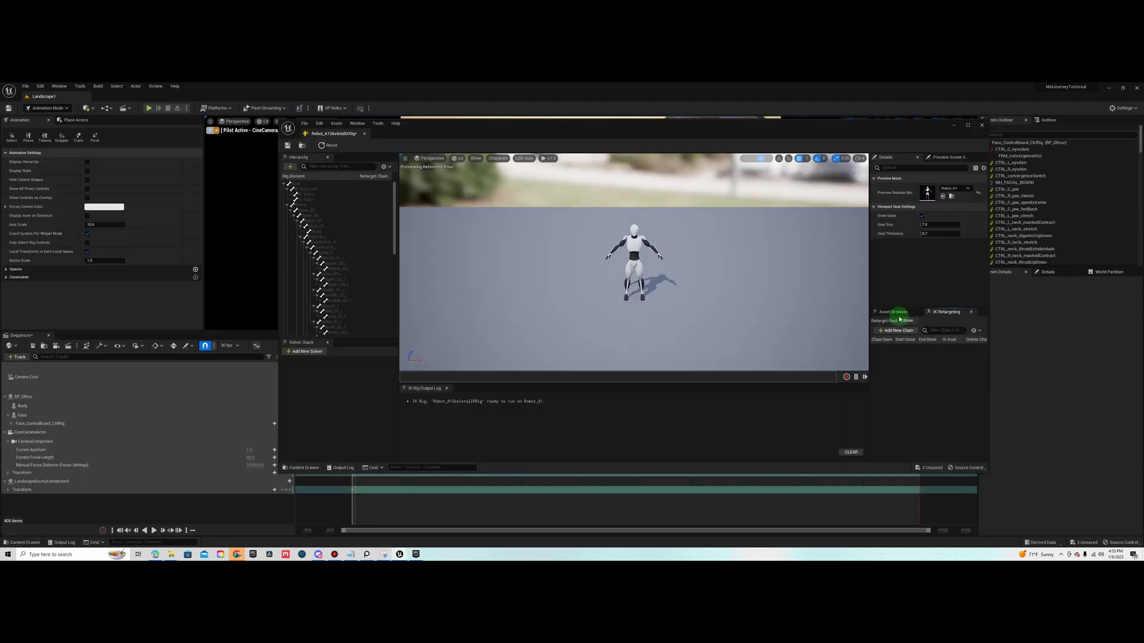
left_click(929, 358)
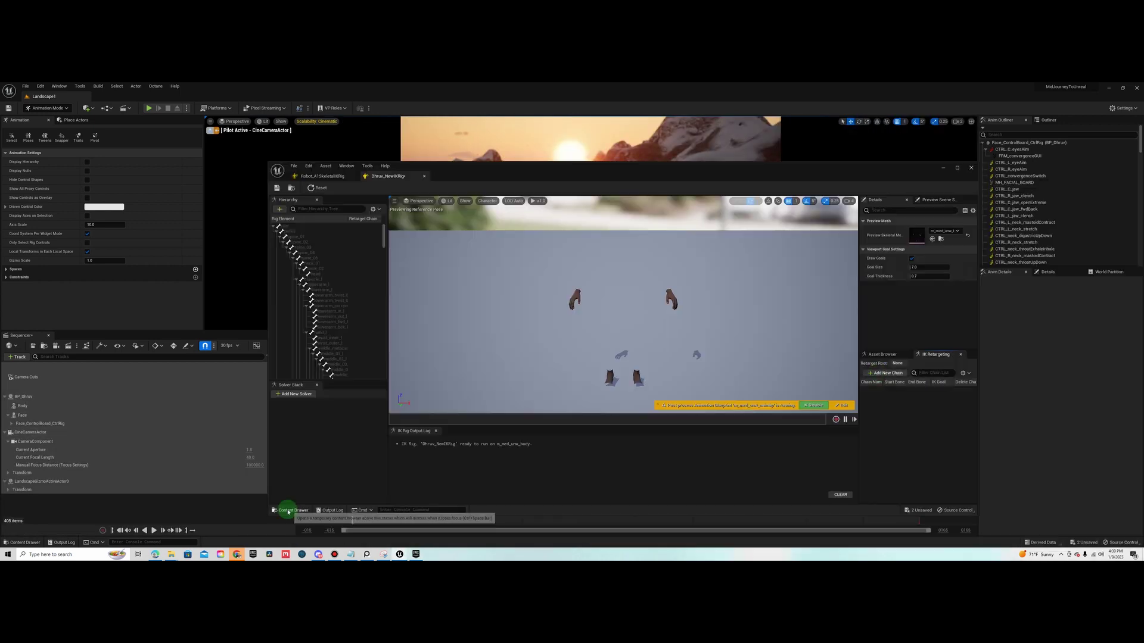
Create the character IK Rig and a robot-to-character retargeter, then export the sitting animations.
left_click(896, 392)
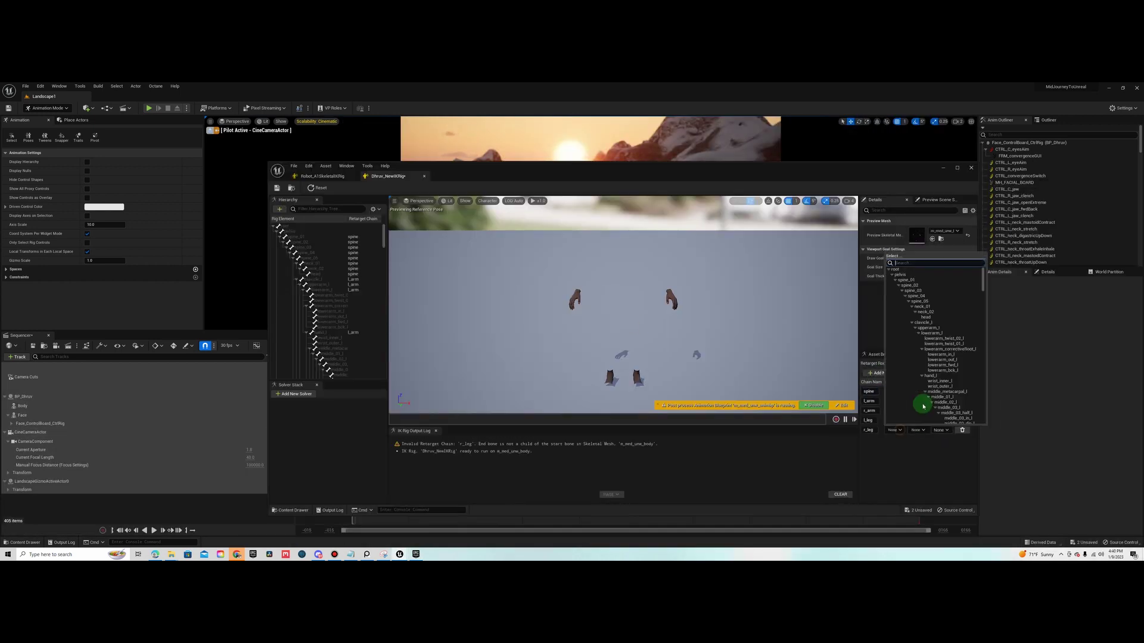
left_click(681, 442)
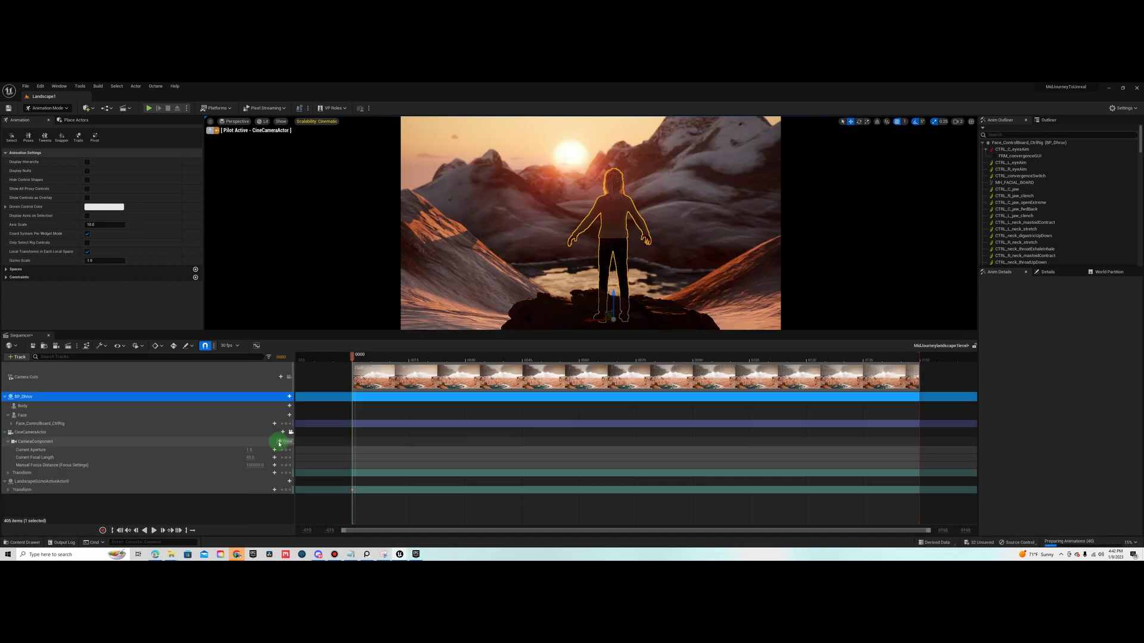
left_click(366, 554)
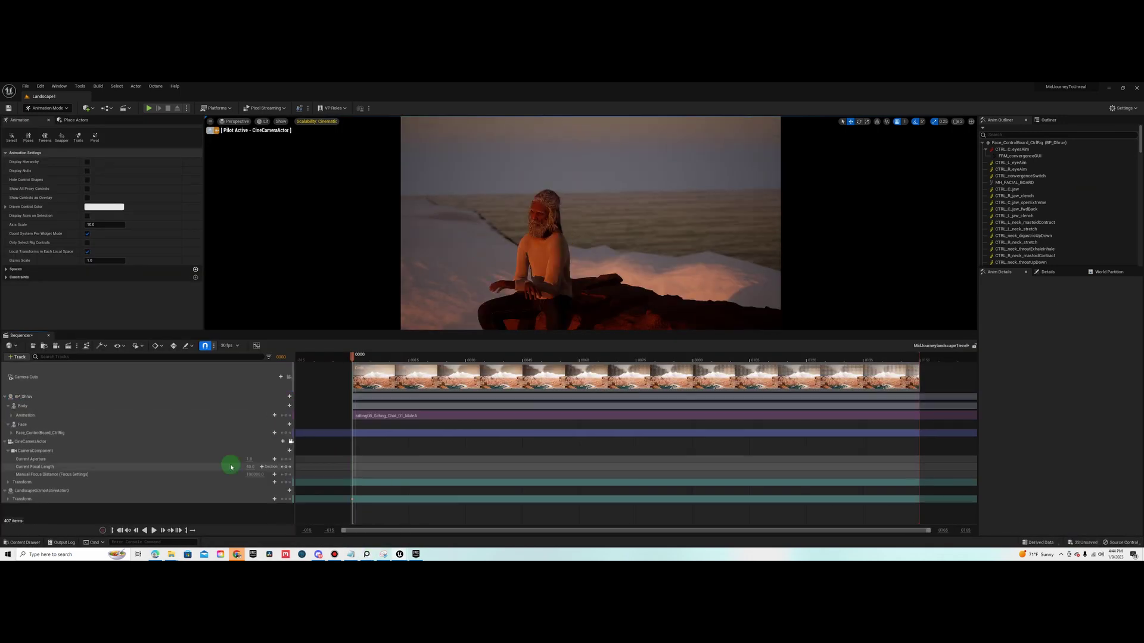
Check the seated pose on the Body track and delete the sitting13 section.
left_click(483, 352)
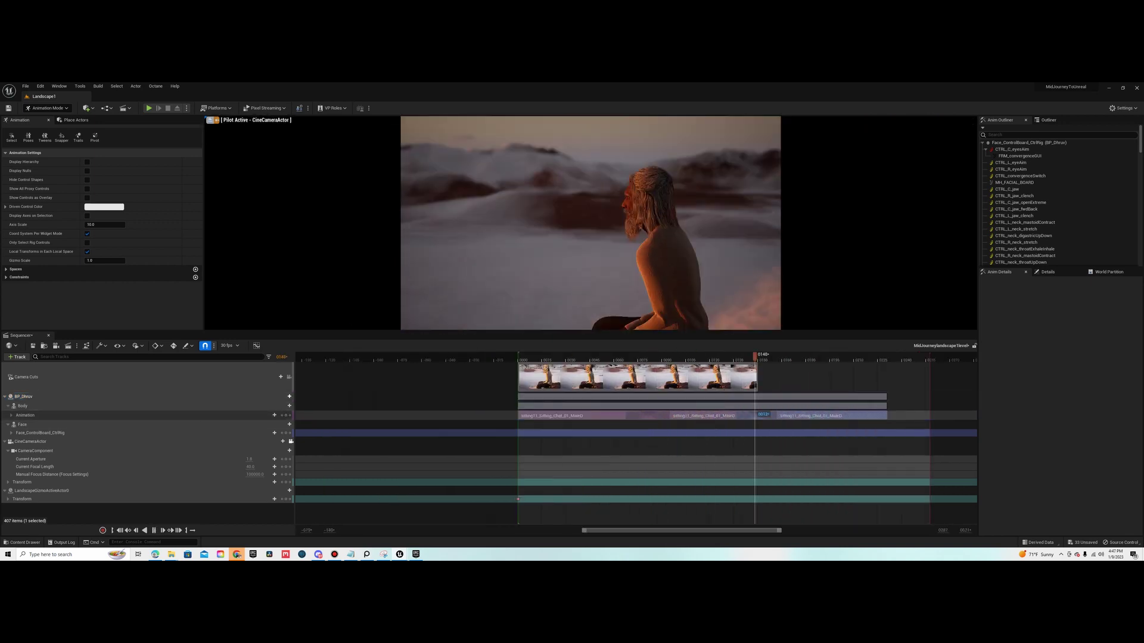
left_click(824, 413)
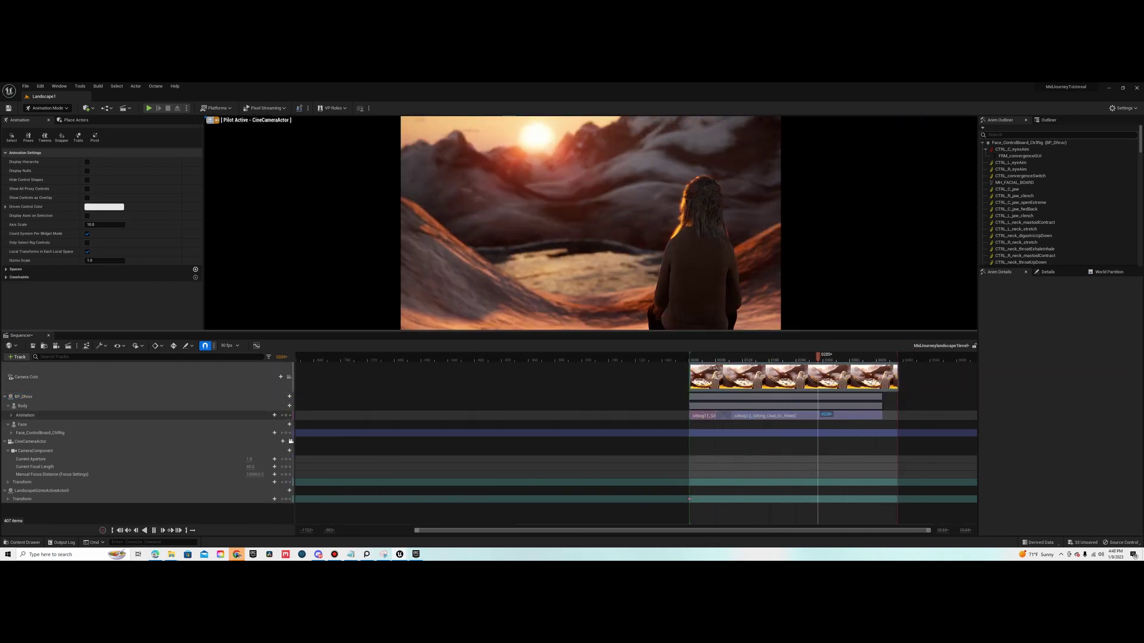
left_click(905, 419)
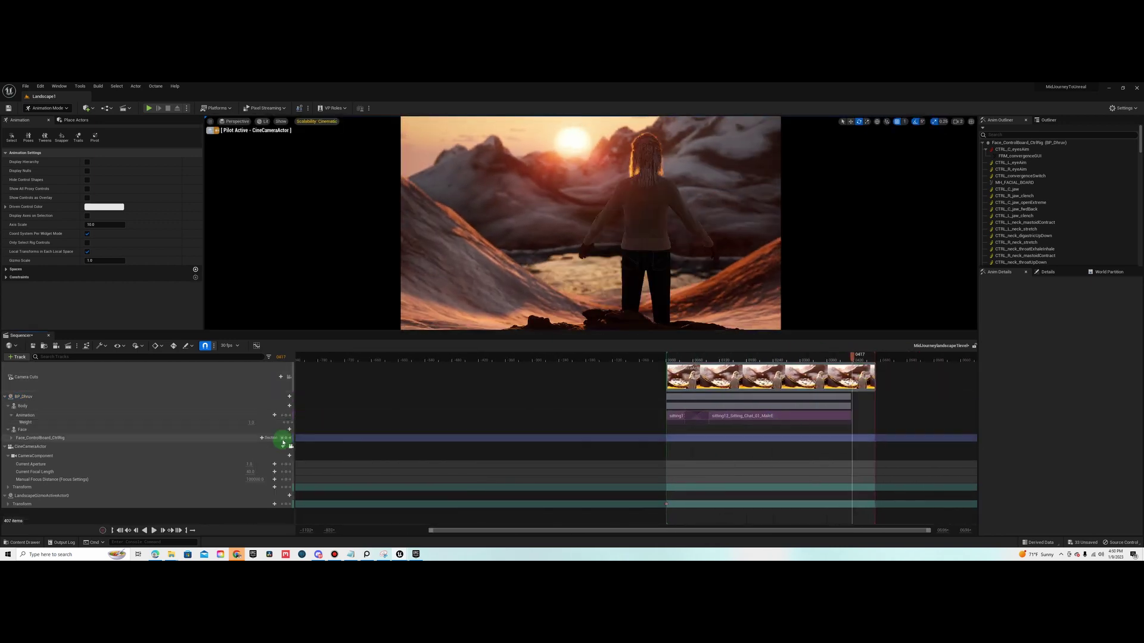
right_click(258, 420)
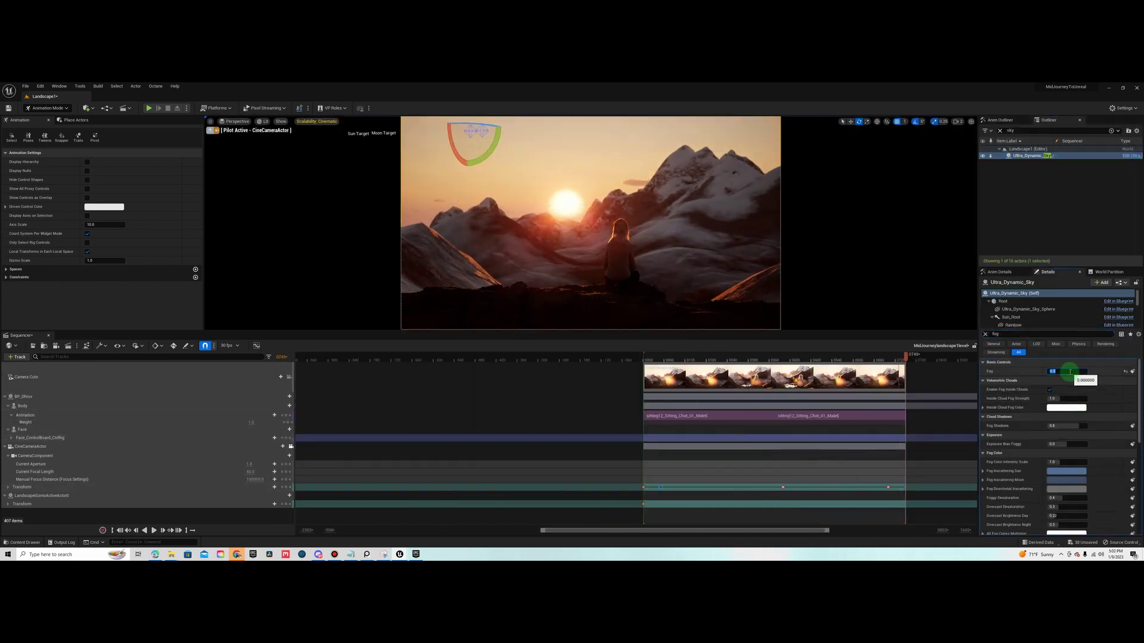
Raise the sky's Fog Color Intensity Scale from 2.0 to 5.0 and advance the playhead.
left_click(1088, 372)
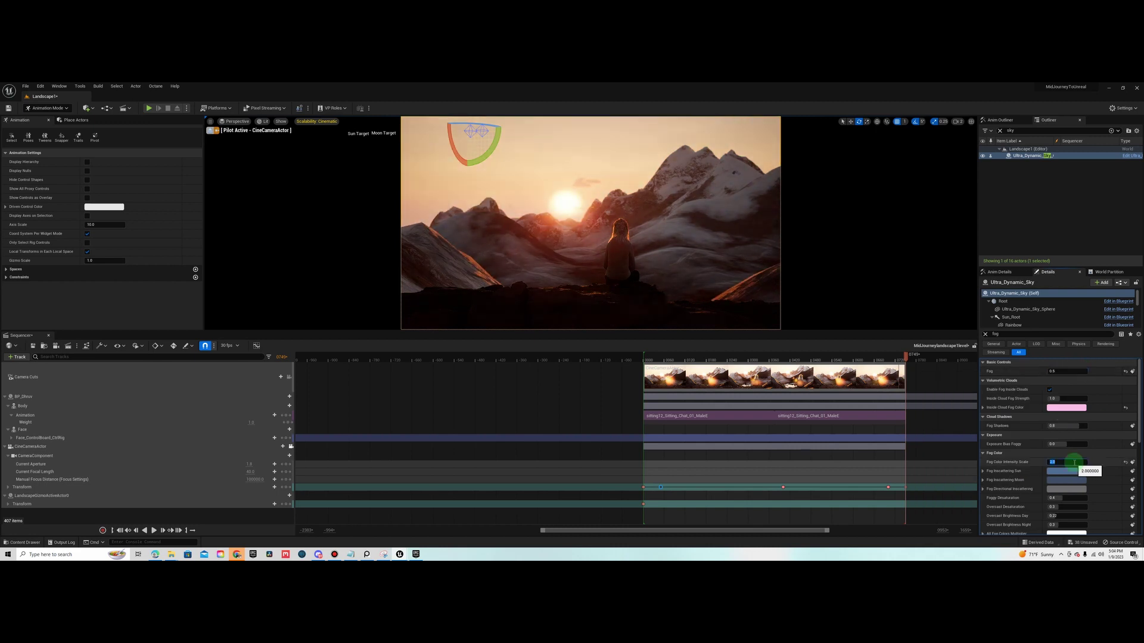
left_click_drag(1074, 462, 1073, 460)
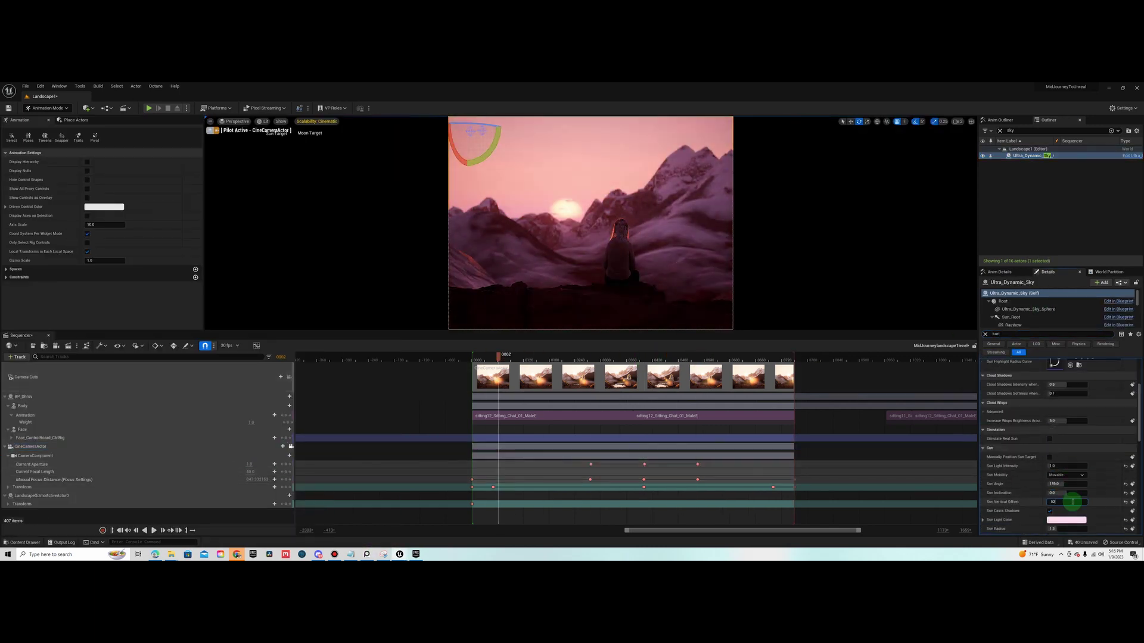
left_click(482, 356)
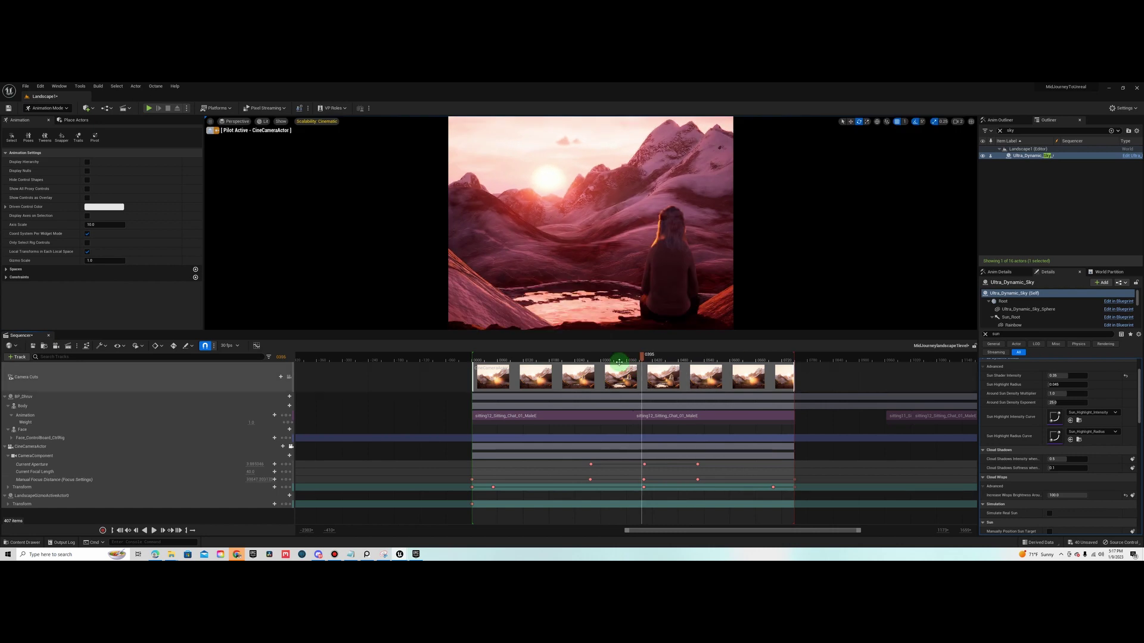
left_click(623, 358)
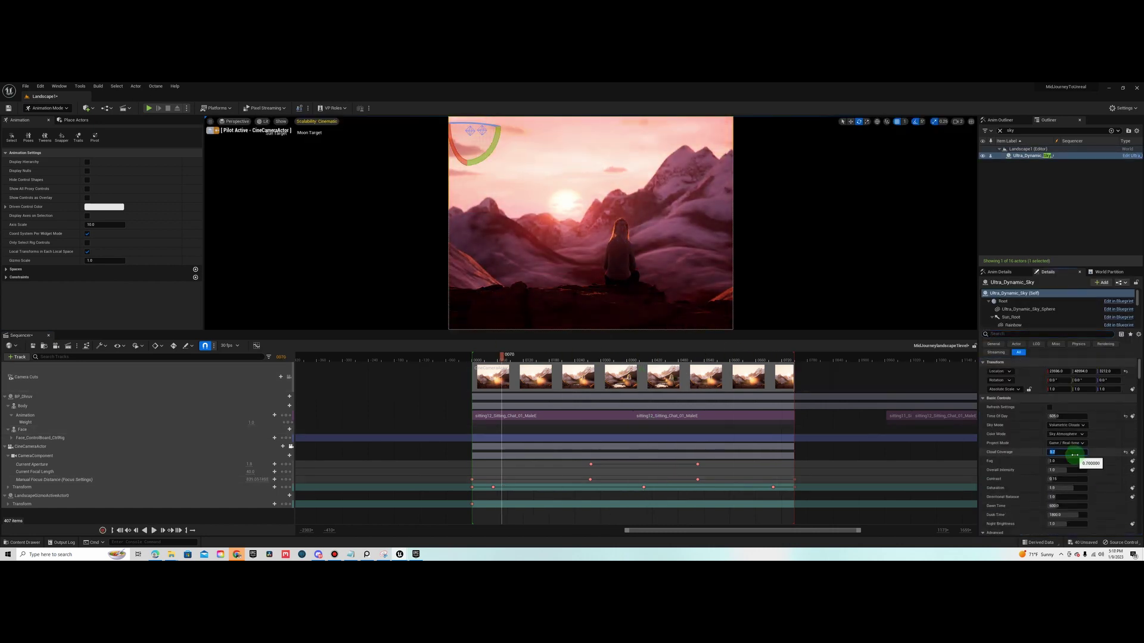
Adjust cloud bottom altitude, Floor Variation Luminance Scale and Macro Scale, then preview from a later frame.
scroll(1096, 490, "down", 1)
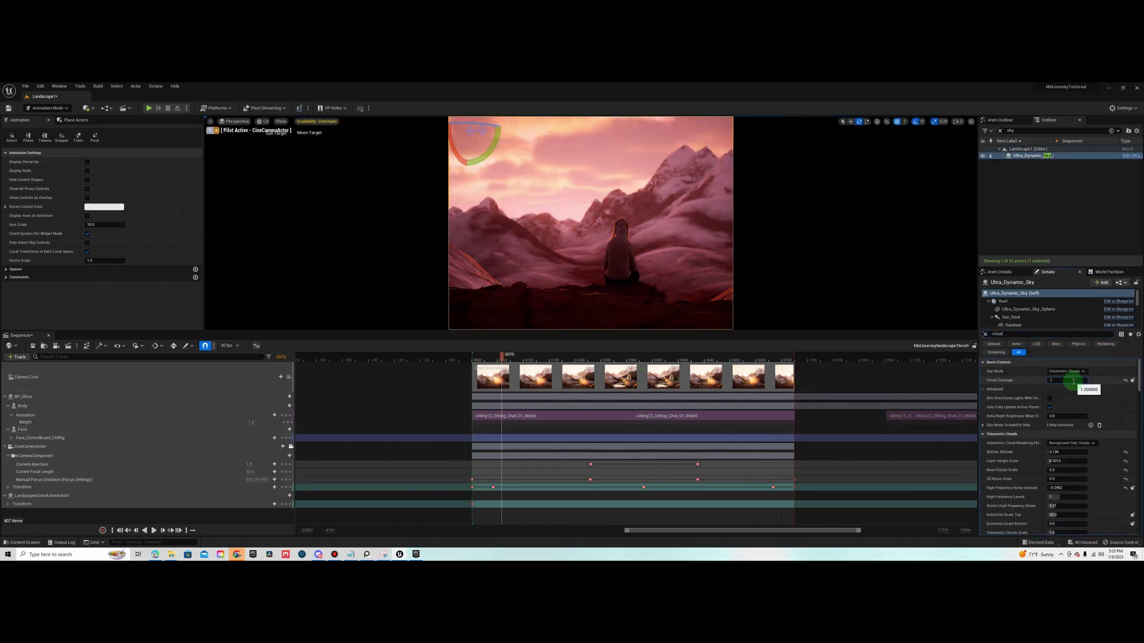
left_click_drag(1055, 452, 1064, 453)
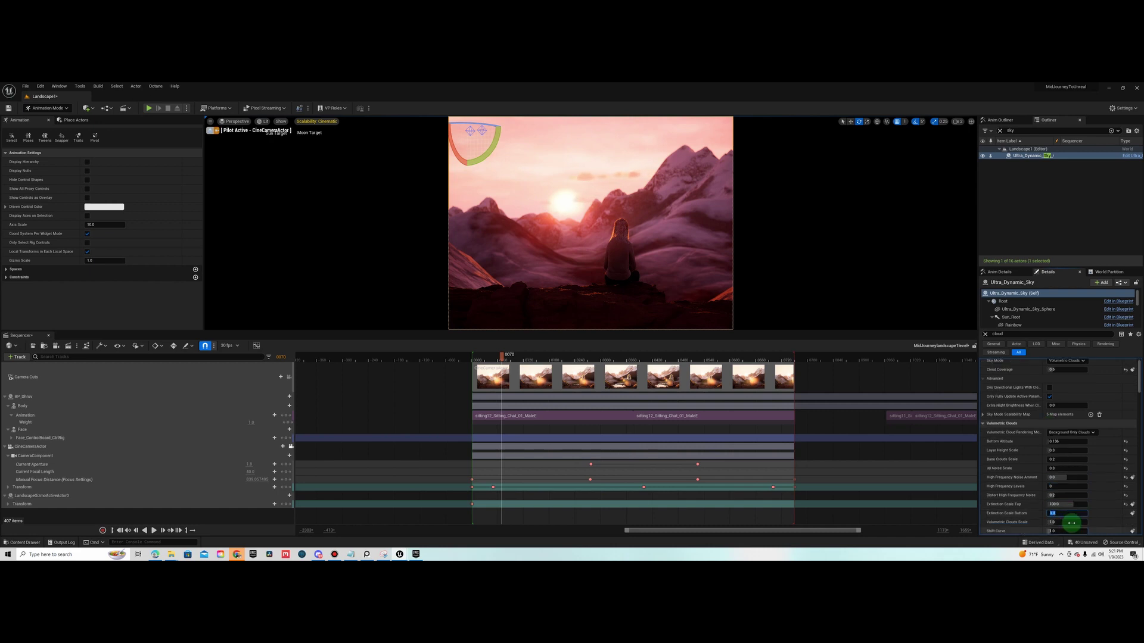
scroll(1067, 494, "down", 3)
left_click(1073, 524)
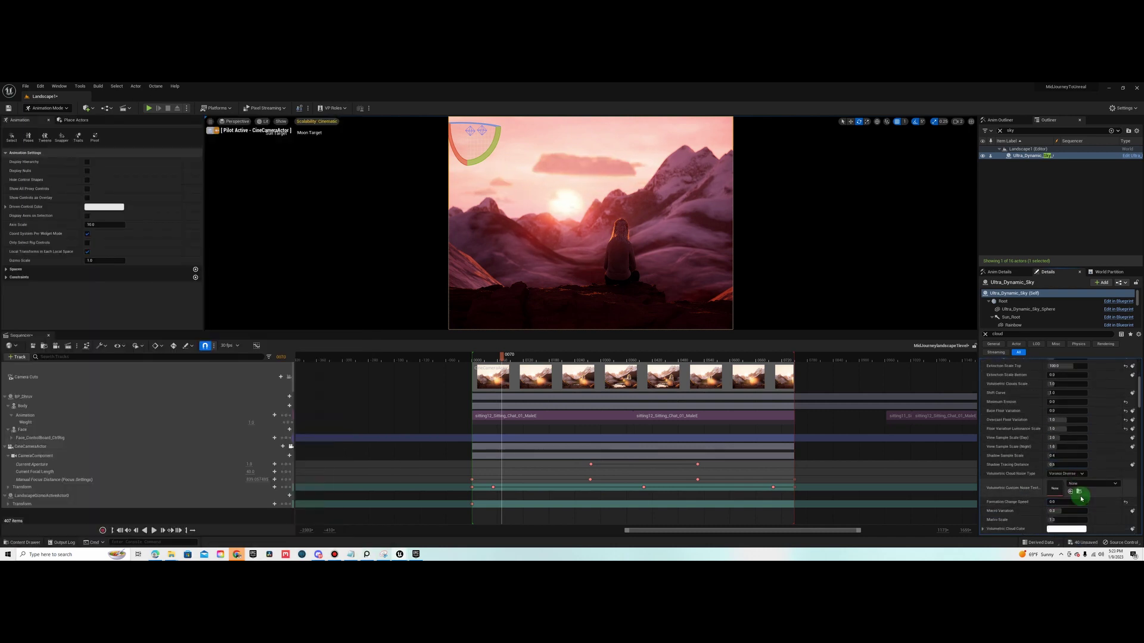
left_click(1084, 520)
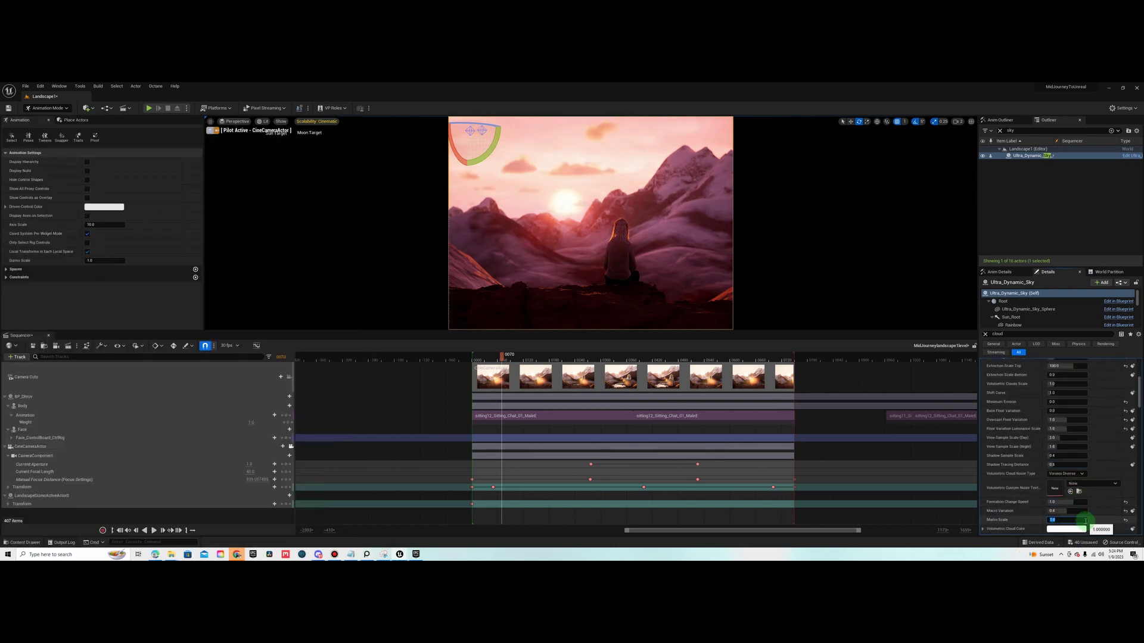
left_click(624, 435)
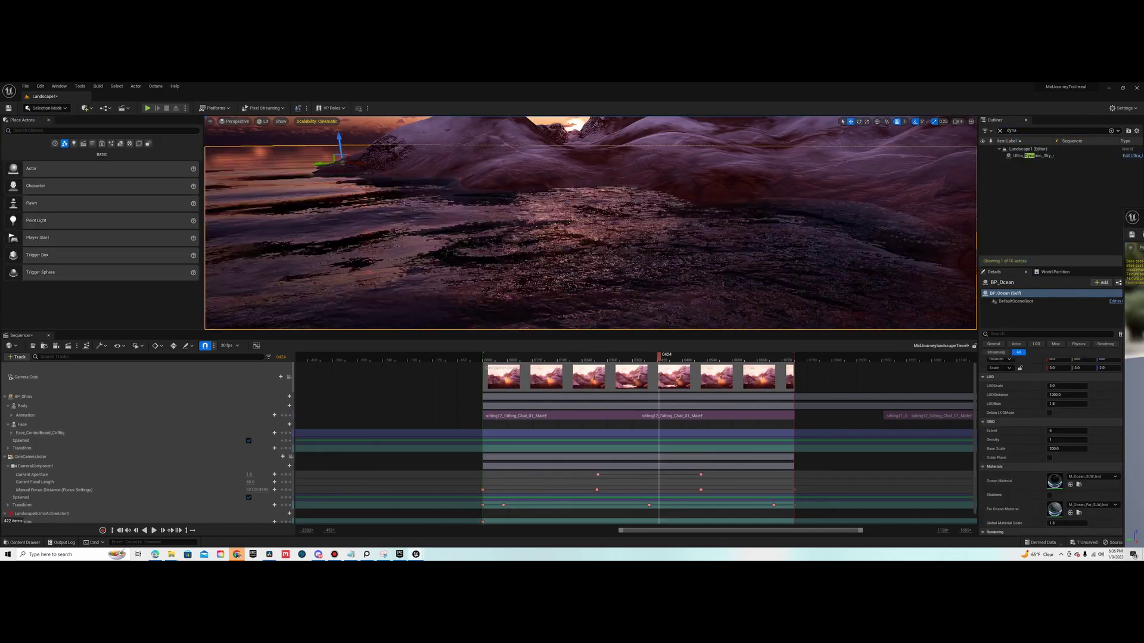
Play through the cinematic camera, then scrub to around frame 0416 to check the shot.
left_click(661, 370)
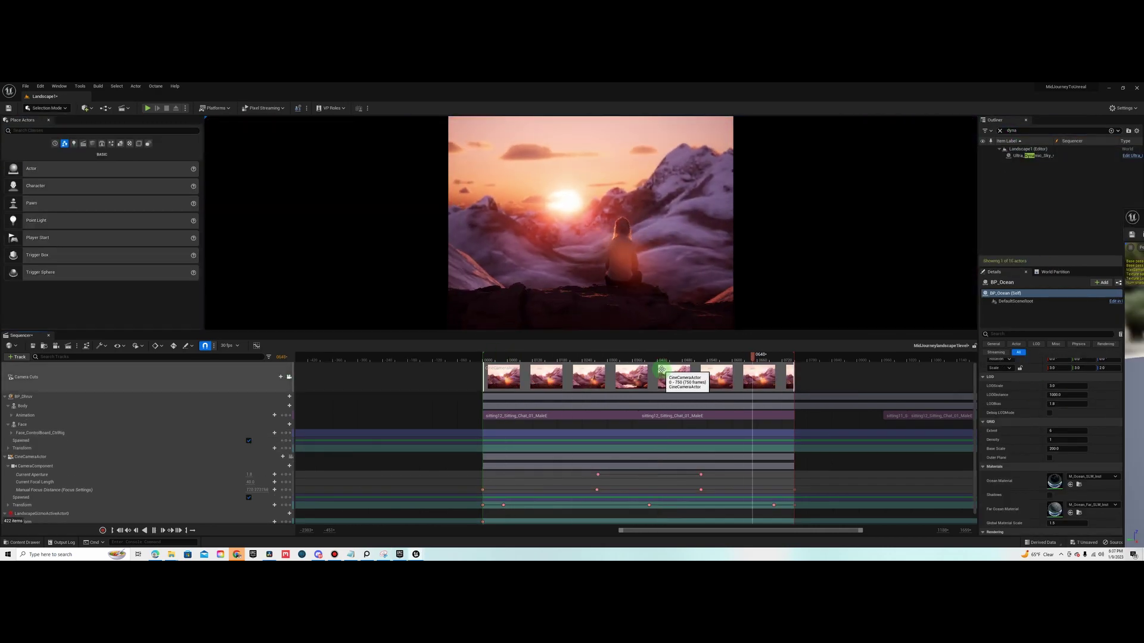
key("space")
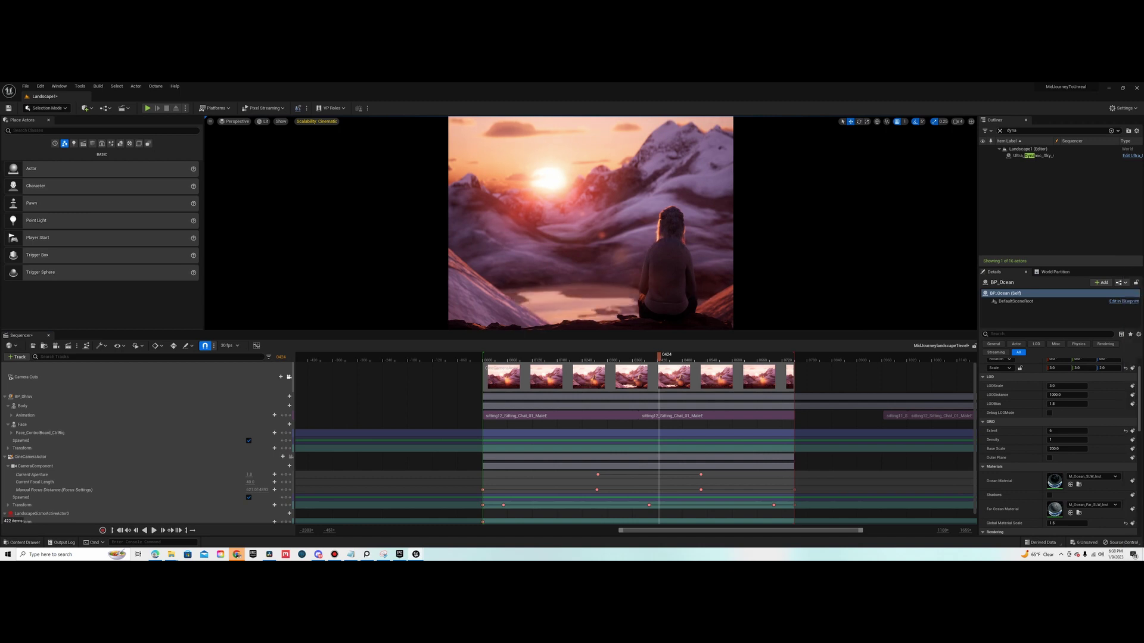
left_click_drag(587, 355, 654, 400)
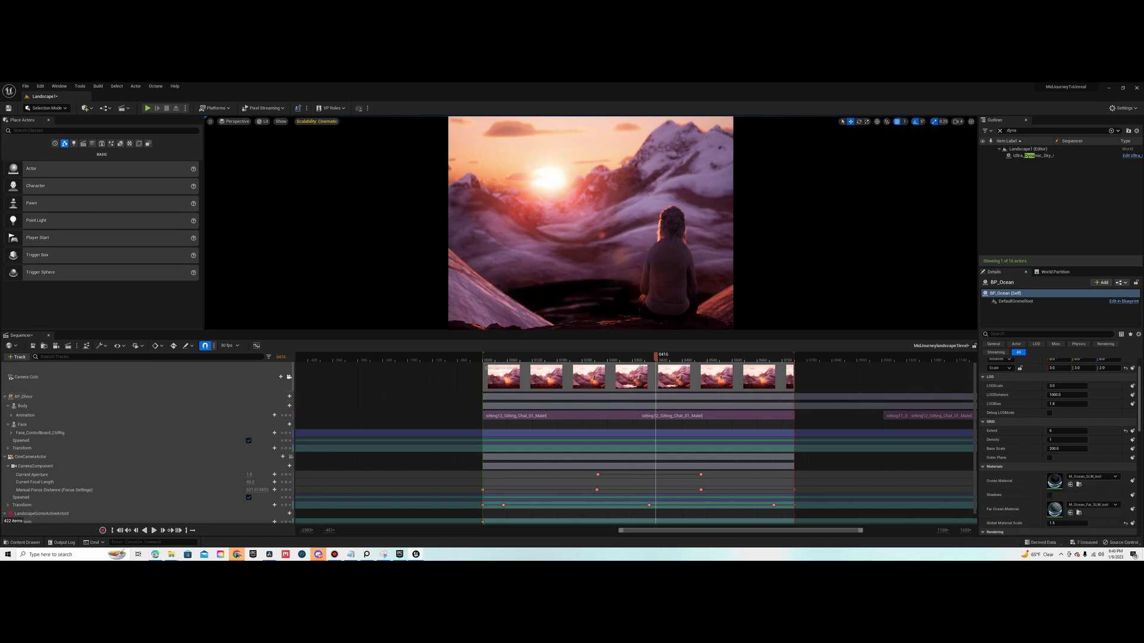
Bring up the Movie Render Queue for the landscape sunset sequence.
left_click(789, 370)
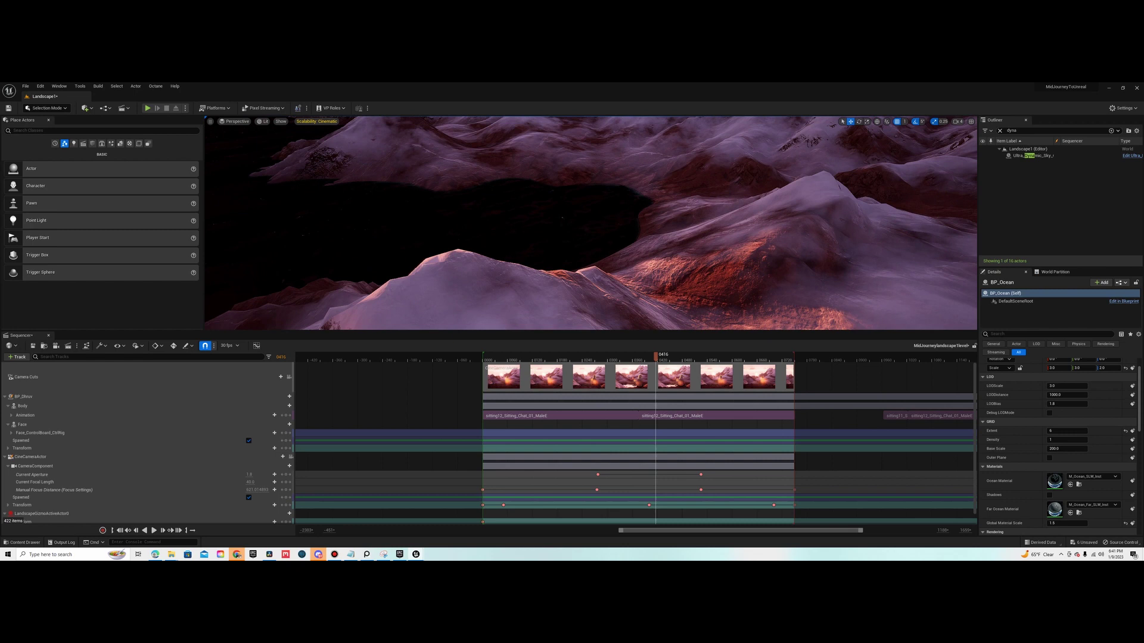
left_click(198, 392)
left_click(142, 348)
left_click(506, 289)
left_click(646, 414)
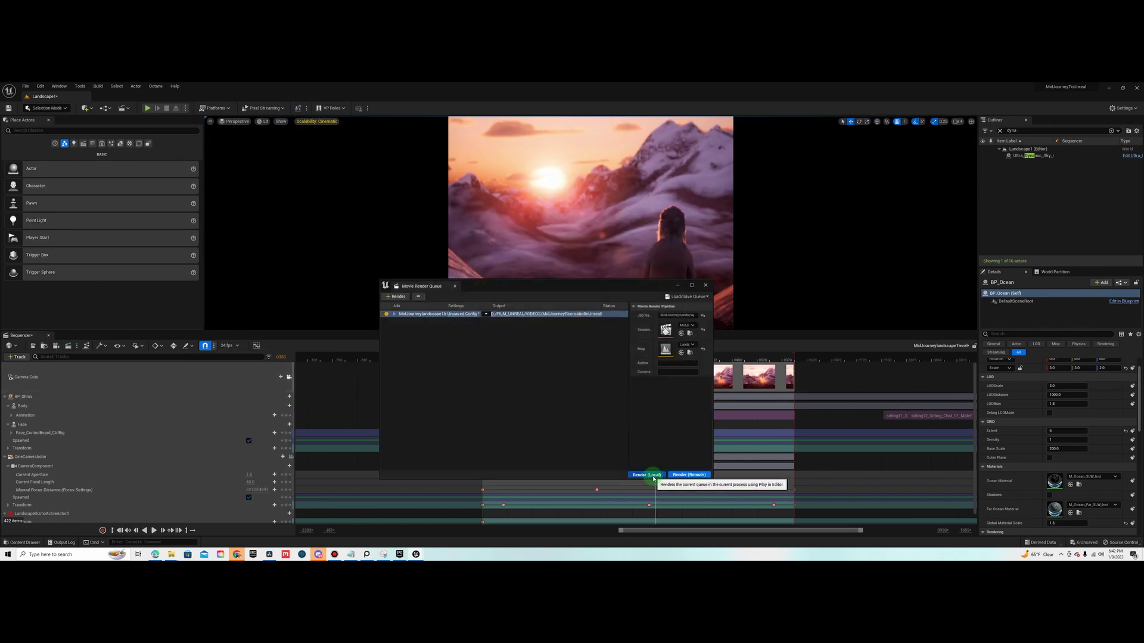
left_click(648, 475)
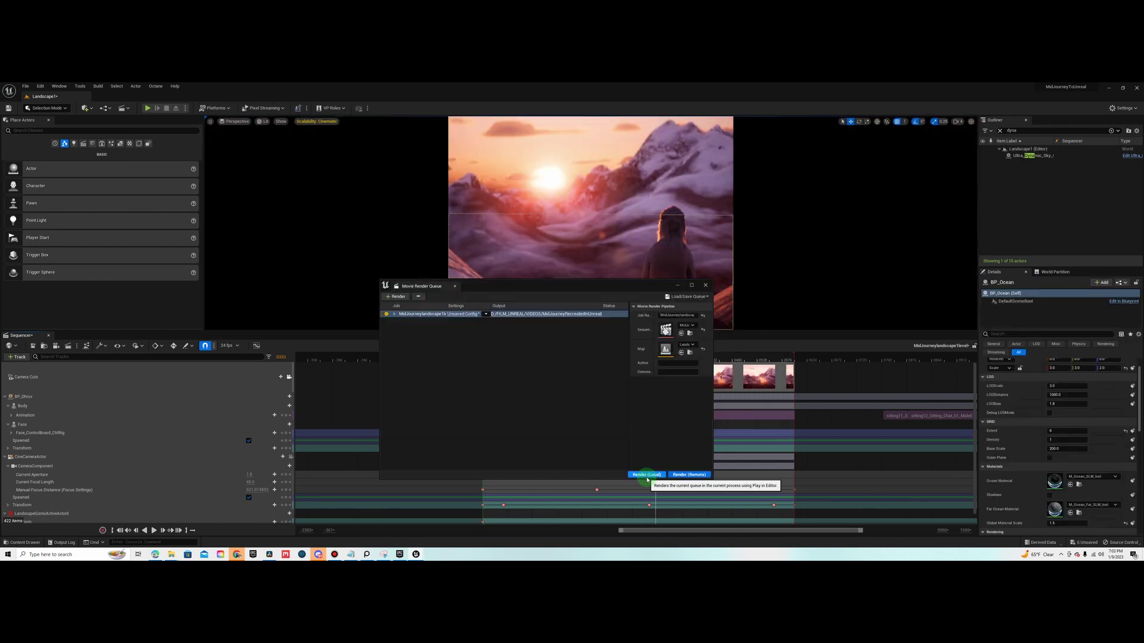
Render the queued sequence locally, then position a sunset clip along Resolve's video track.
left_click(647, 474)
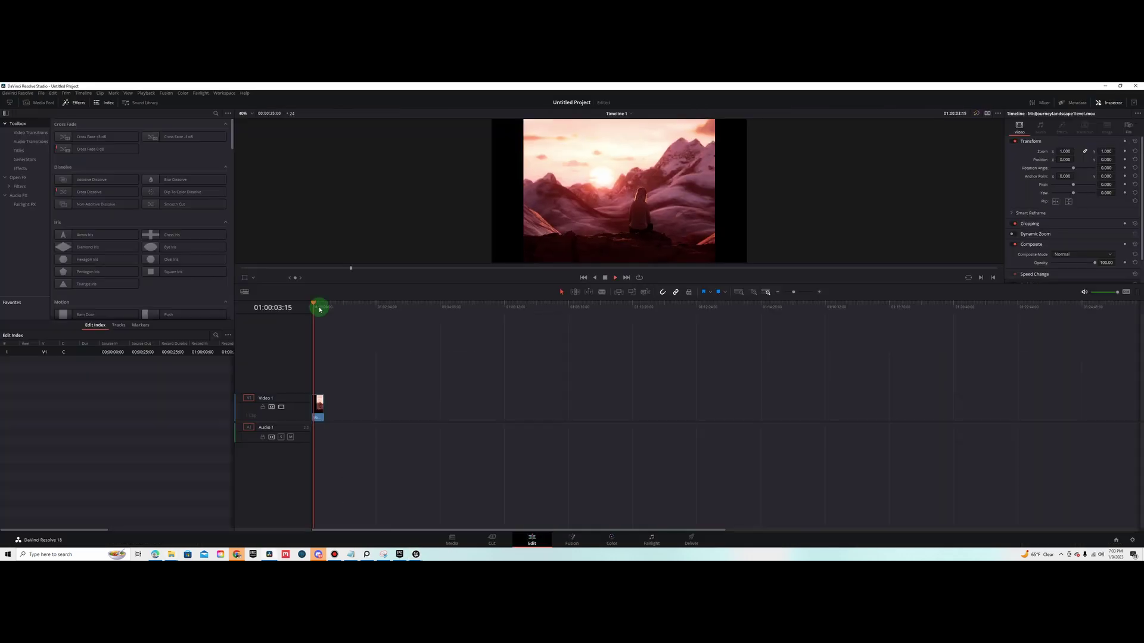
left_click_drag(319, 306, 349, 316)
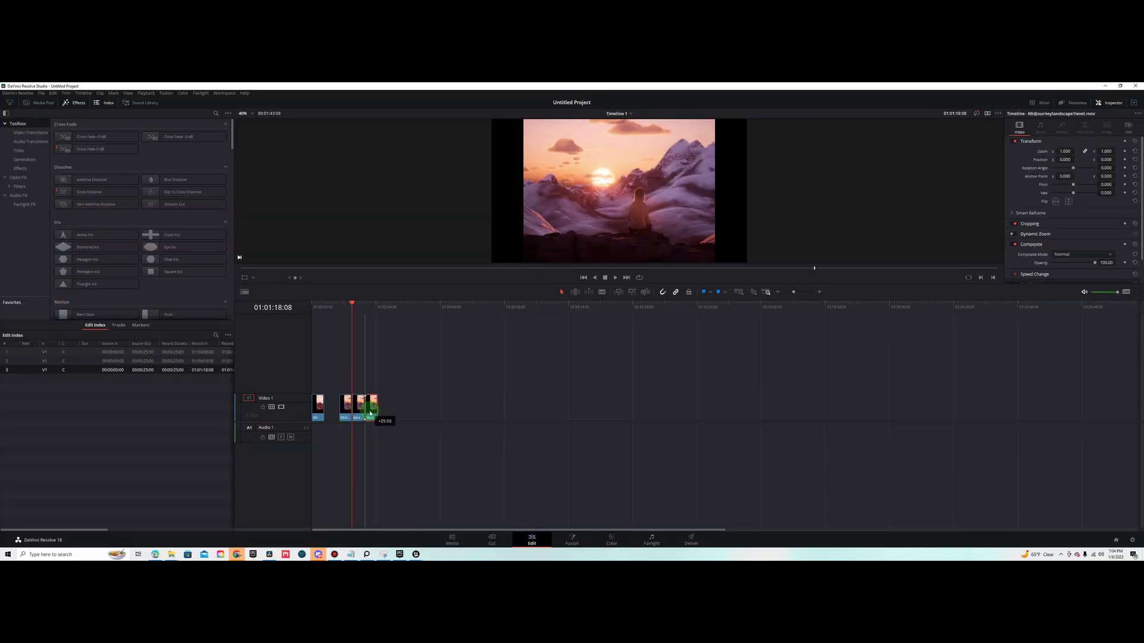